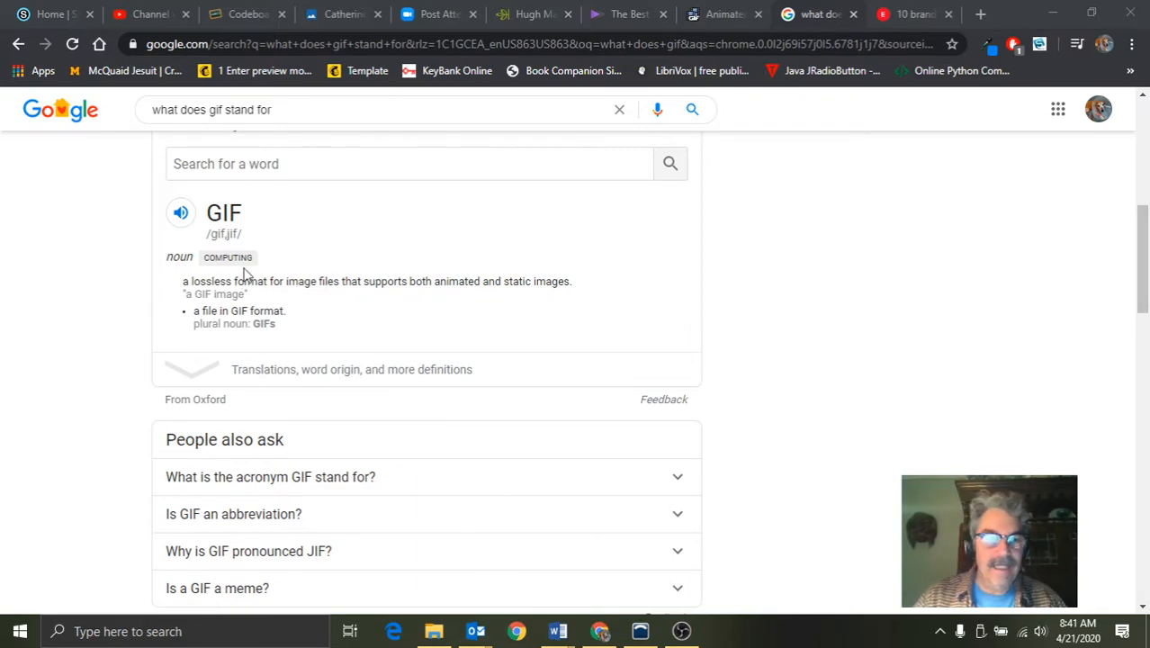
Play the audio pronunciation of GIF in the dictionary result
left_click(180, 216)
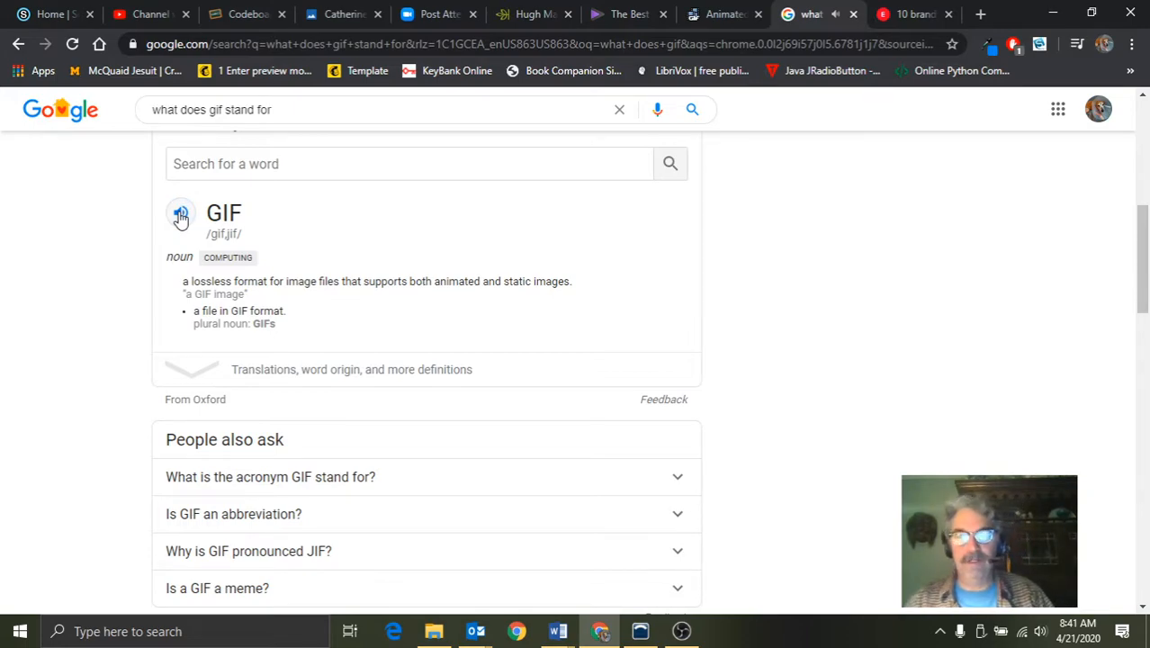
Open the article "10 brands using beautifully creative GIFs right now" and examine its animated examples from Vue Cinemas through Boohoo
left_click(914, 16)
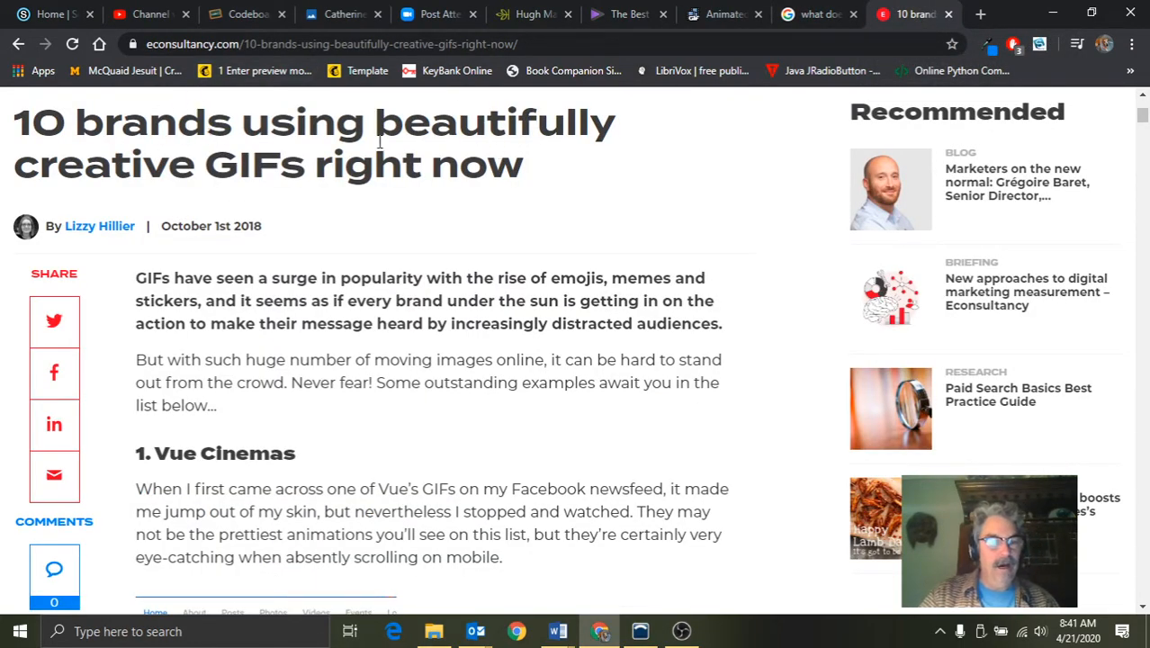
scroll(378, 144, "down", 5)
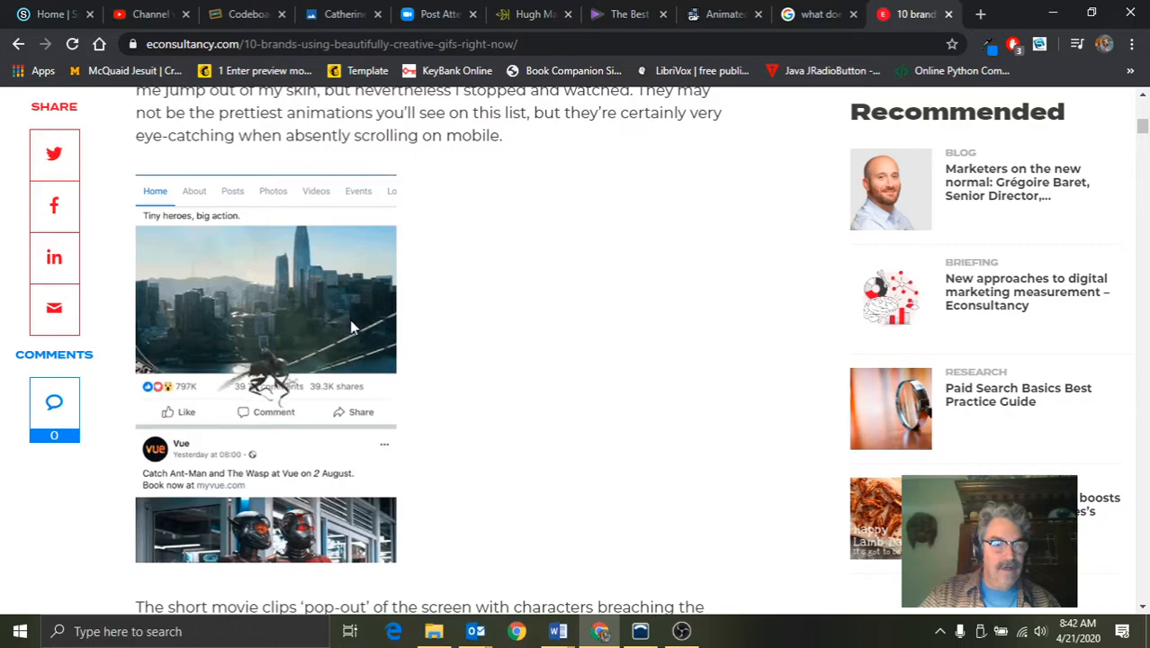
scroll(376, 311, "down", 5)
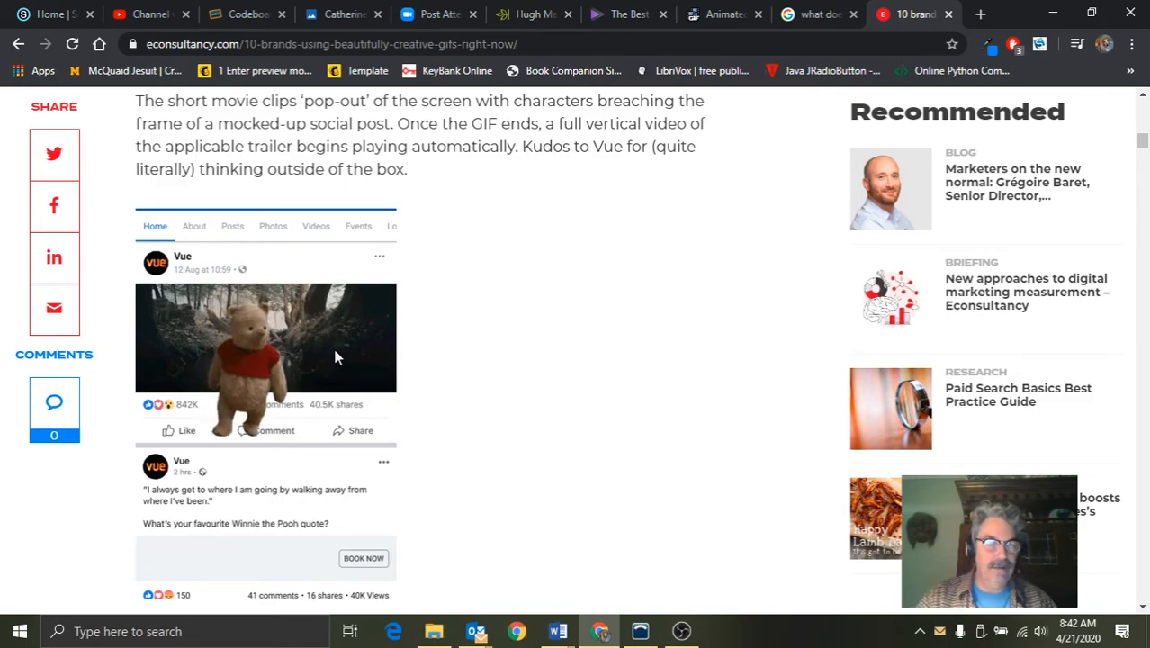
scroll(335, 357, "down", 8)
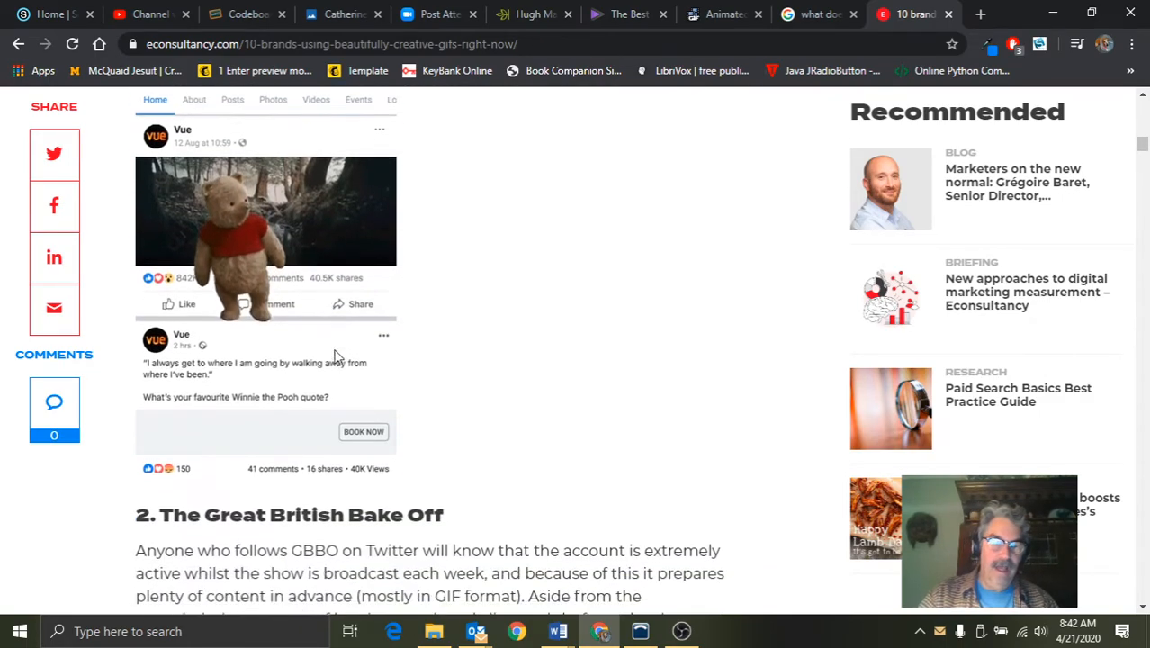
scroll(334, 357, "down", 12)
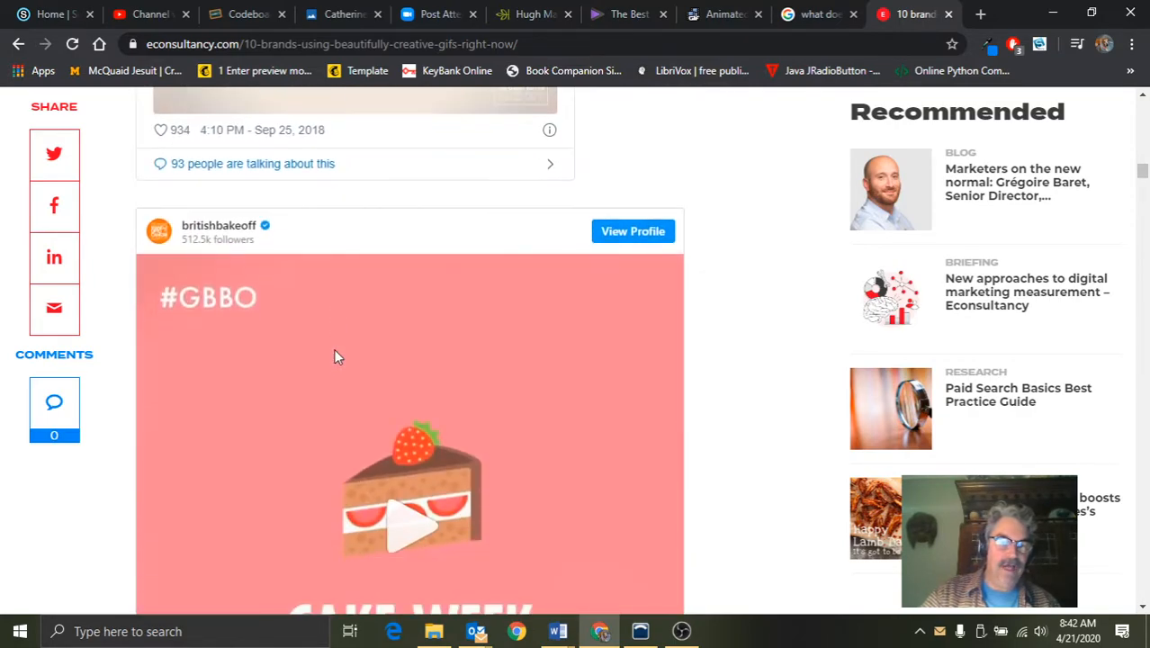
scroll(335, 357, "down", 2)
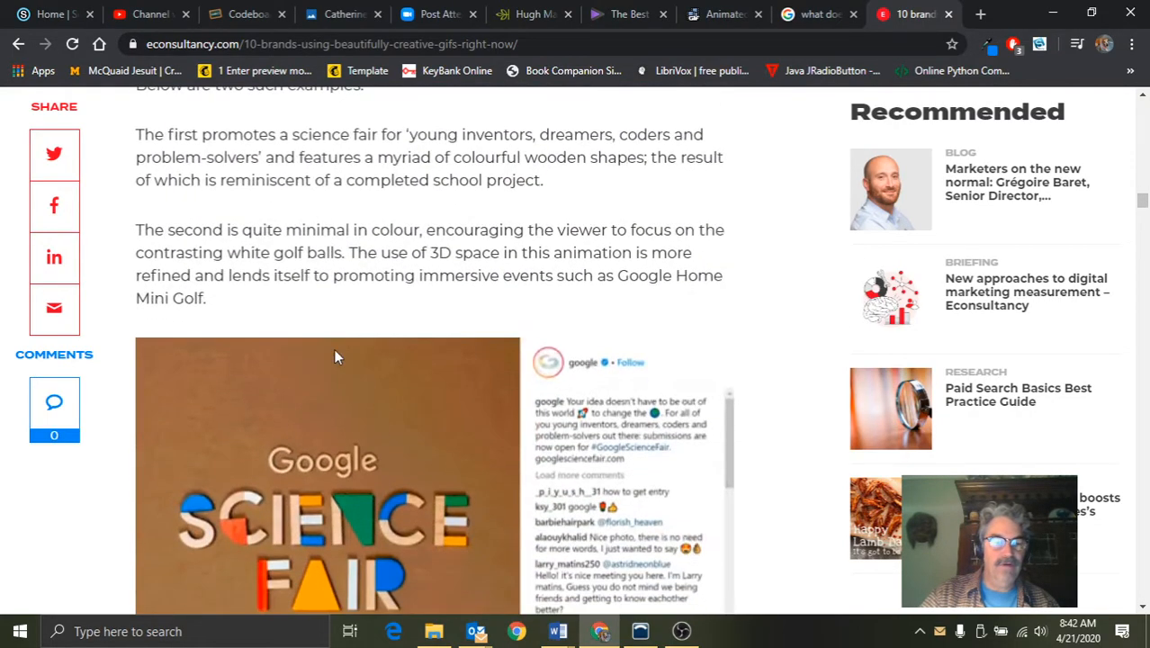
scroll(335, 357, "down", 1)
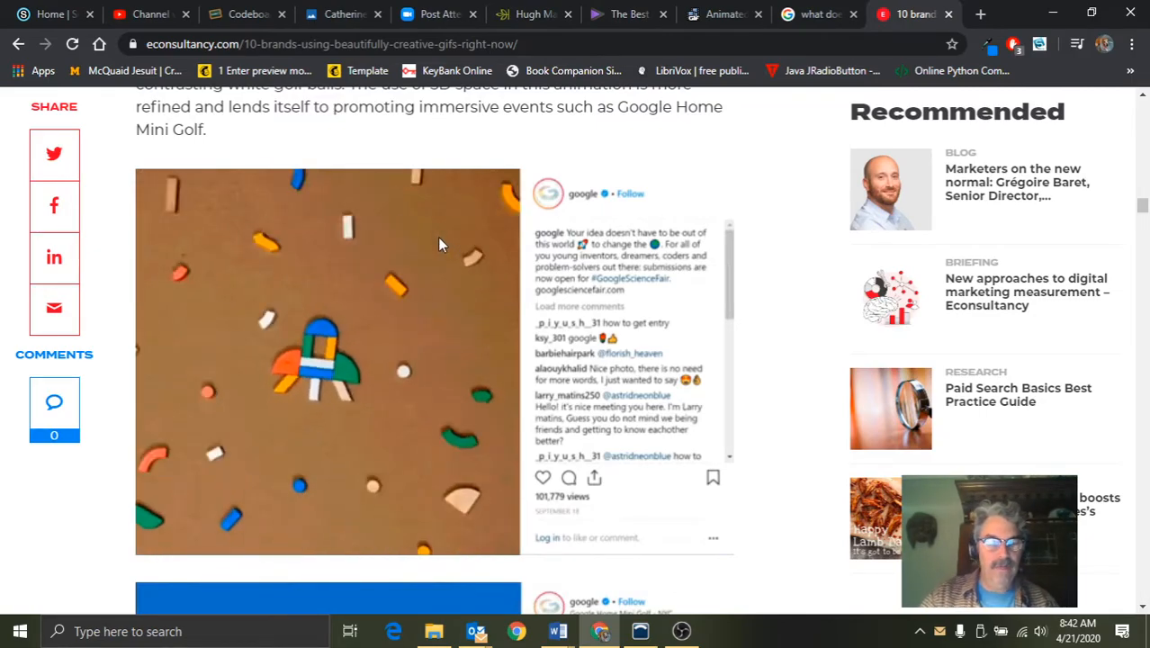
scroll(445, 243, "down", 3)
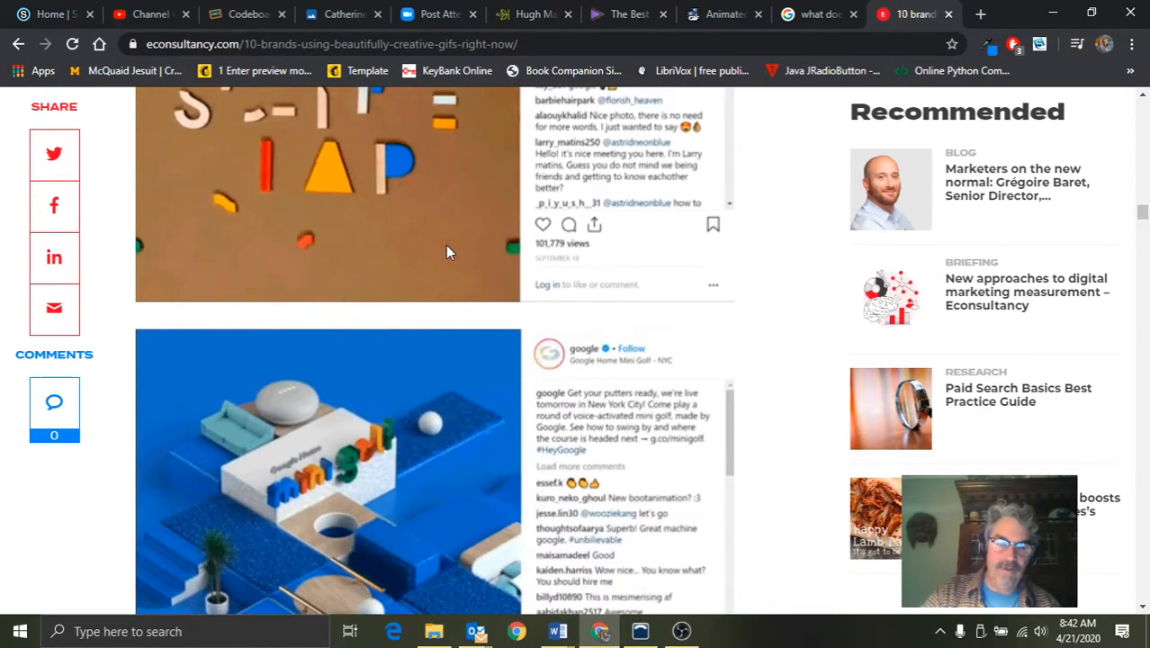
scroll(446, 247, "down", 3)
scroll(446, 248, "down", 5)
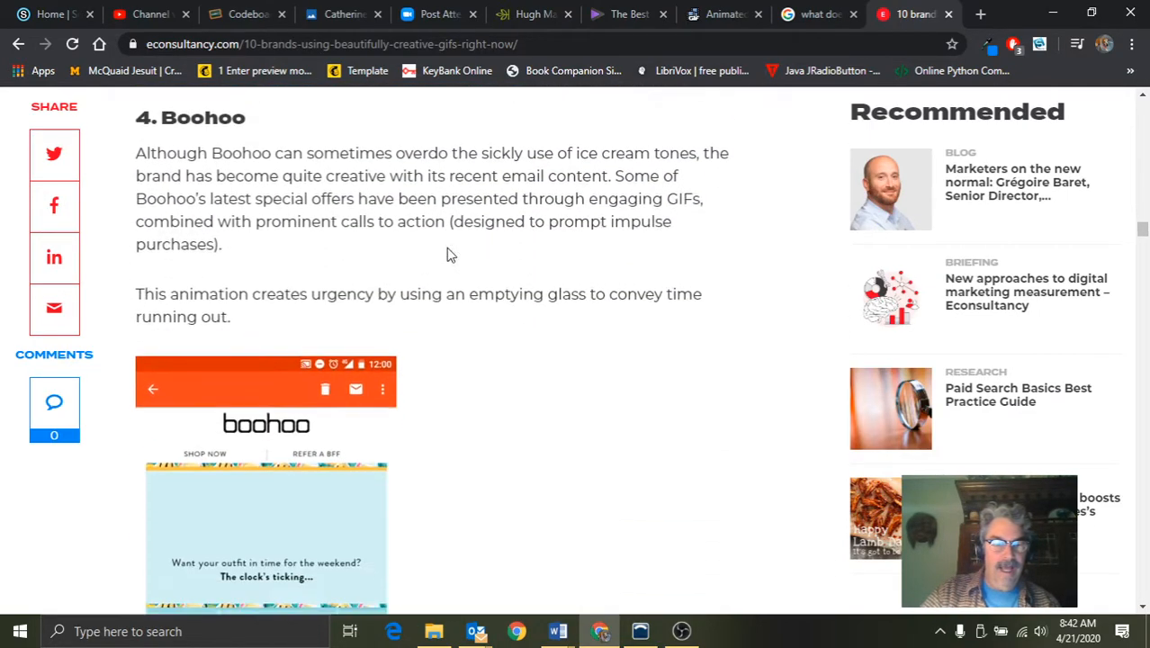
scroll(449, 254, "down", 5)
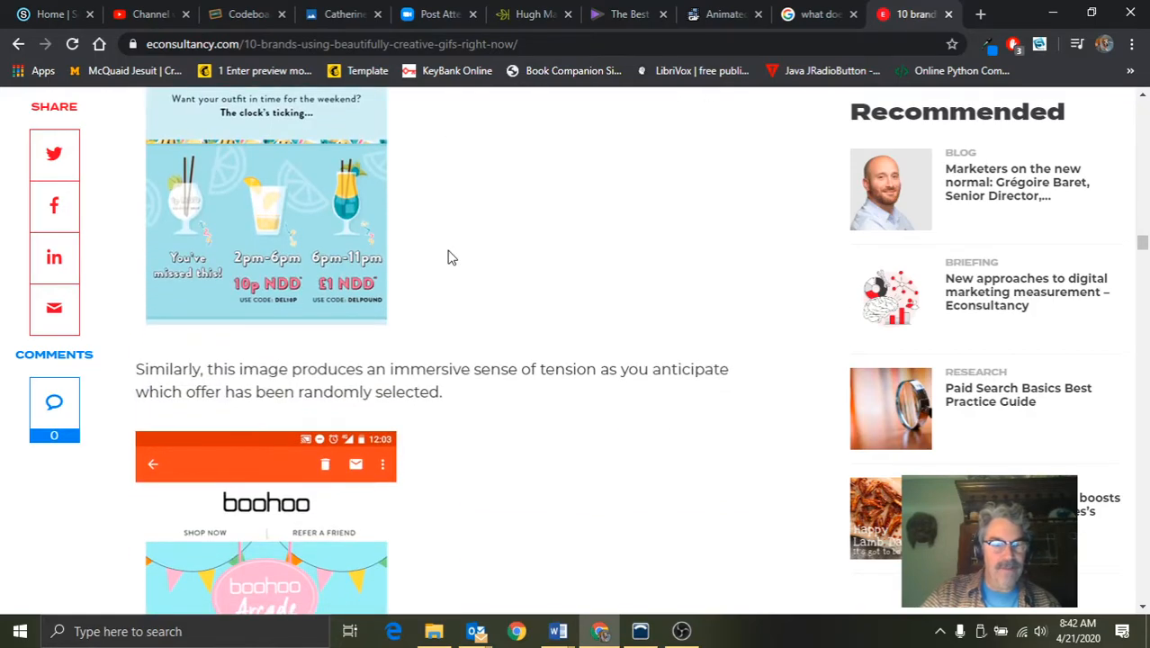
scroll(450, 257, "down", 4)
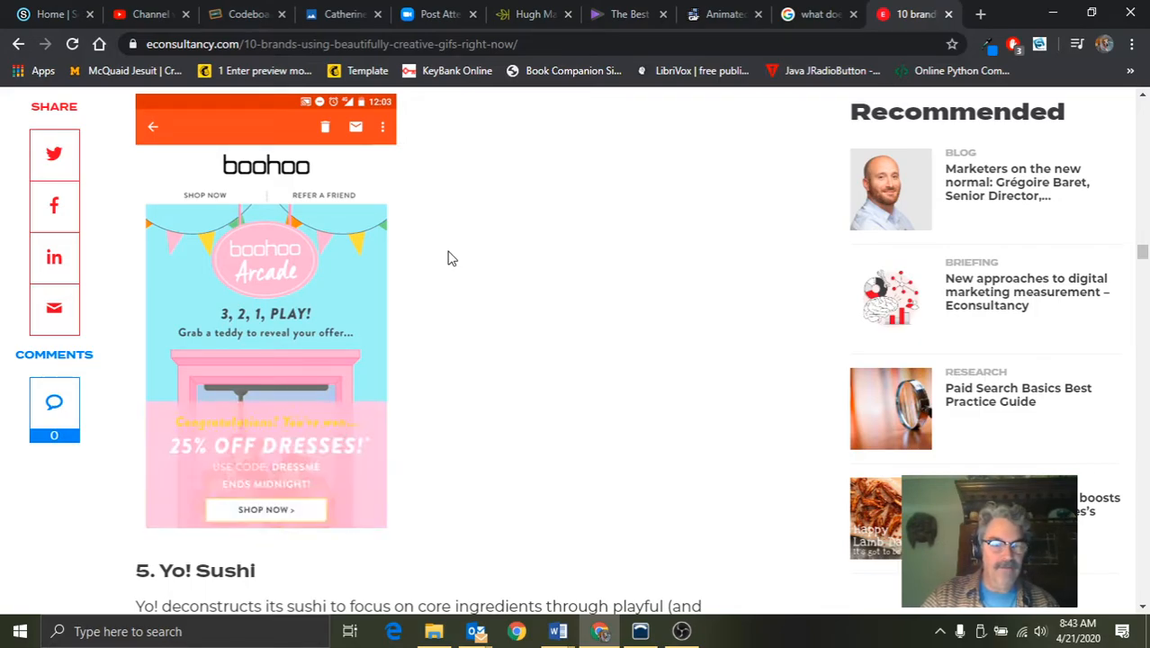
Find the Yo! Sushi tomato video in the article, play it through and replay it
scroll(451, 258, "down", 5)
scroll(452, 258, "down", 10)
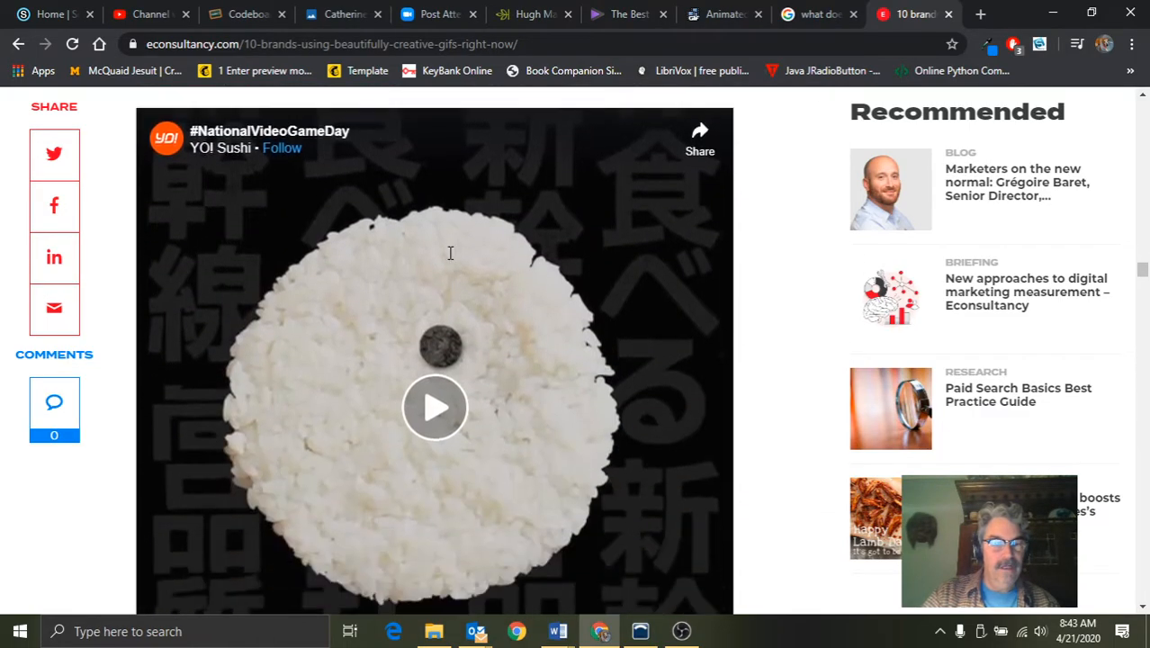
scroll(452, 261, "down", 3)
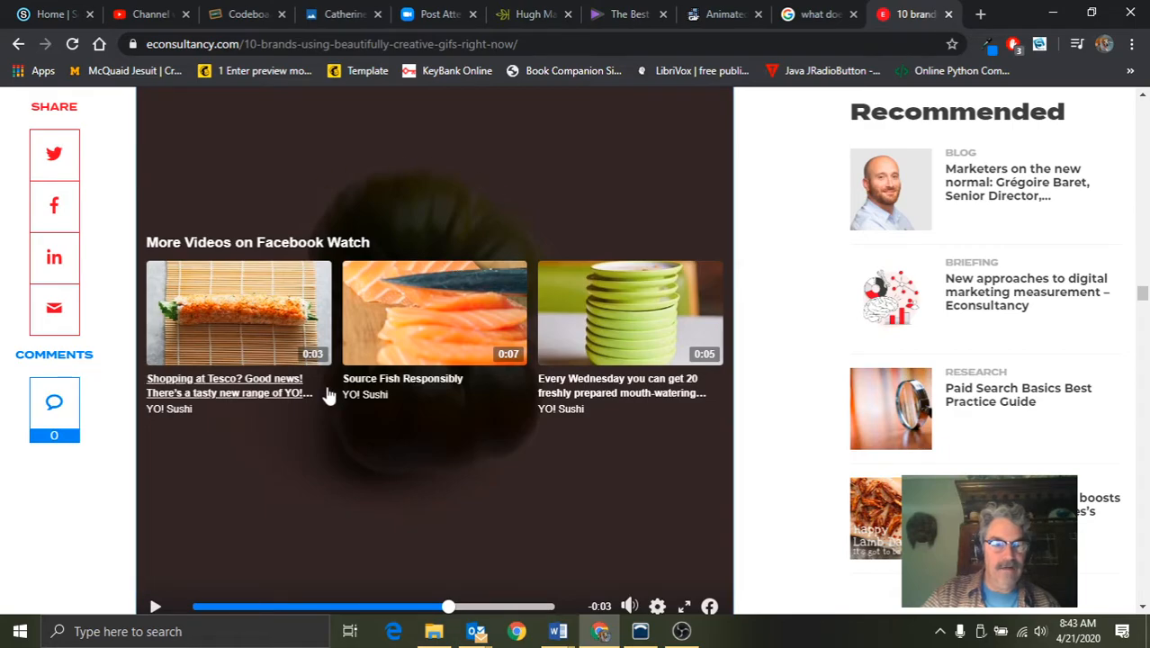
scroll(325, 394, "down", 2)
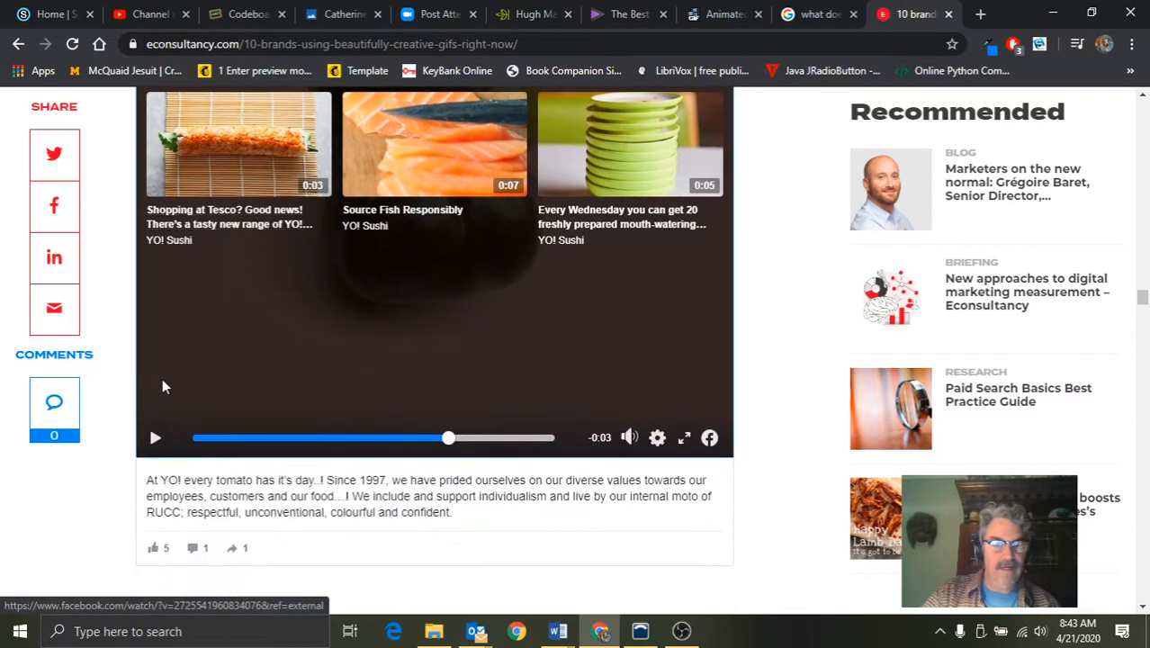
left_click(155, 439)
scroll(327, 353, "up", 2)
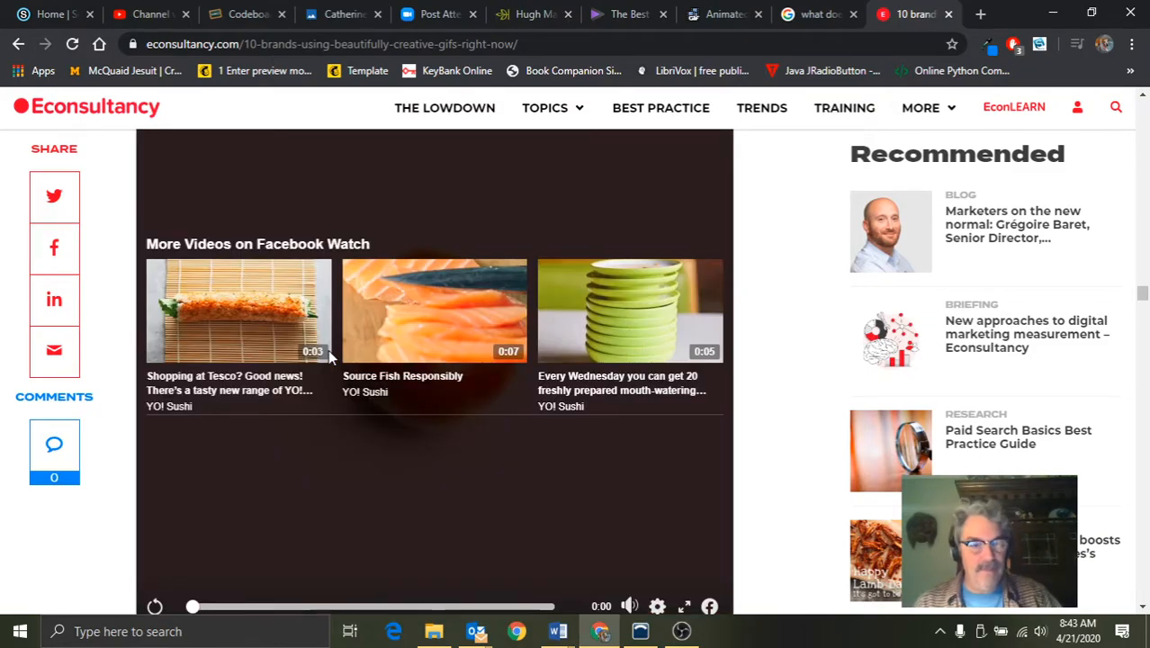
left_click(156, 603)
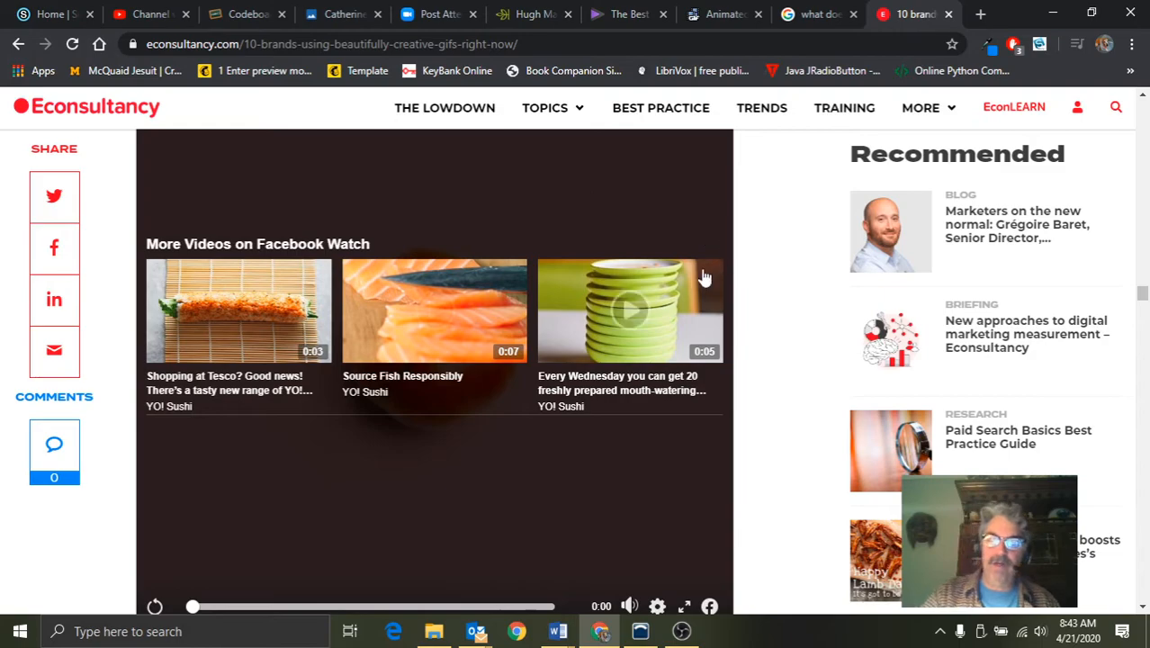
Choose the FallPump, Pumpkins, Pumps and Pumpkin Services images from the Pictures folder as source files for ezgif's Animated GIF Maker
left_click(733, 16)
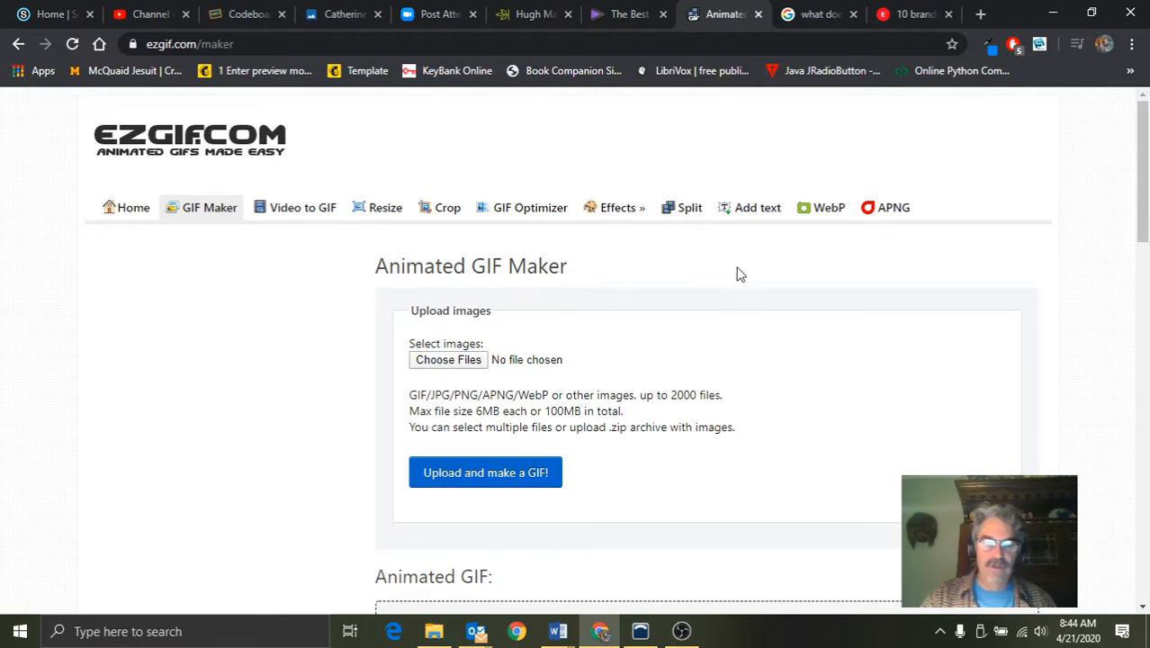
left_click(473, 362)
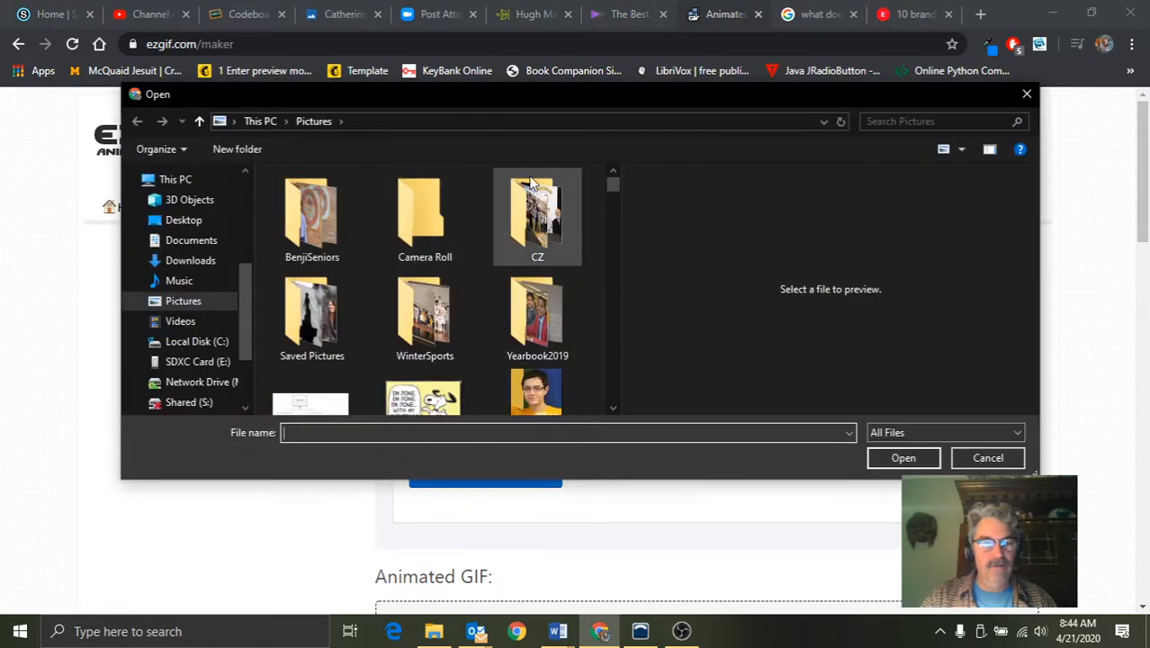
left_click_drag(610, 183, 614, 238)
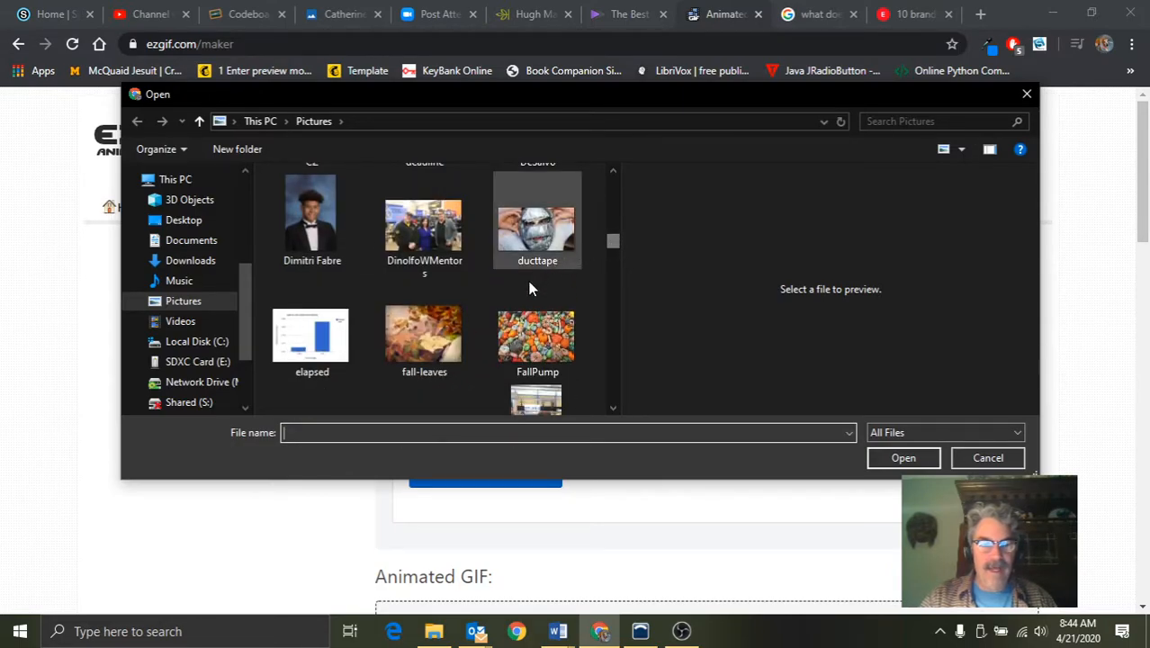
left_click(537, 336)
left_click_drag(615, 242, 620, 330)
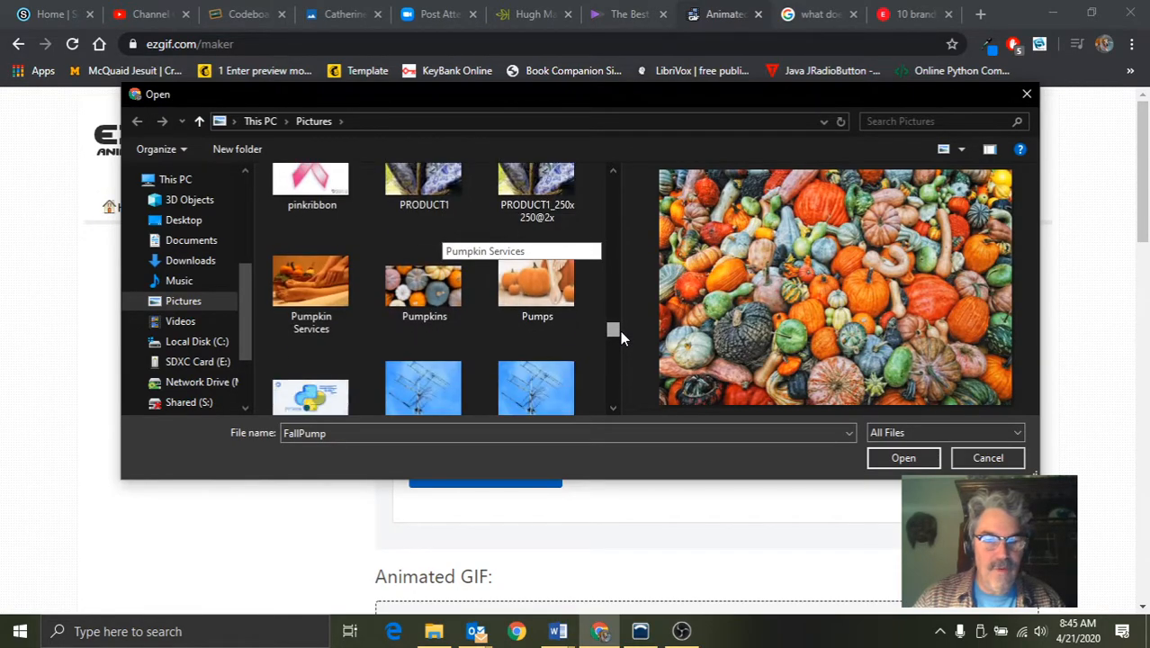
left_click(436, 292, "ctrl")
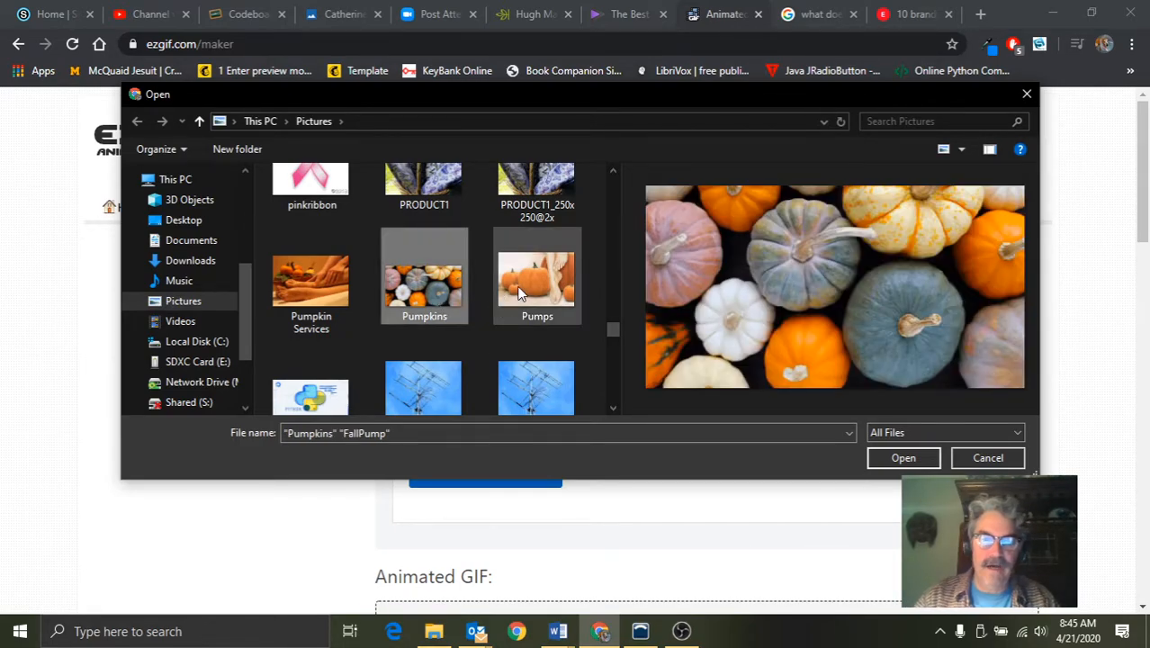
left_click(531, 286, "ctrl")
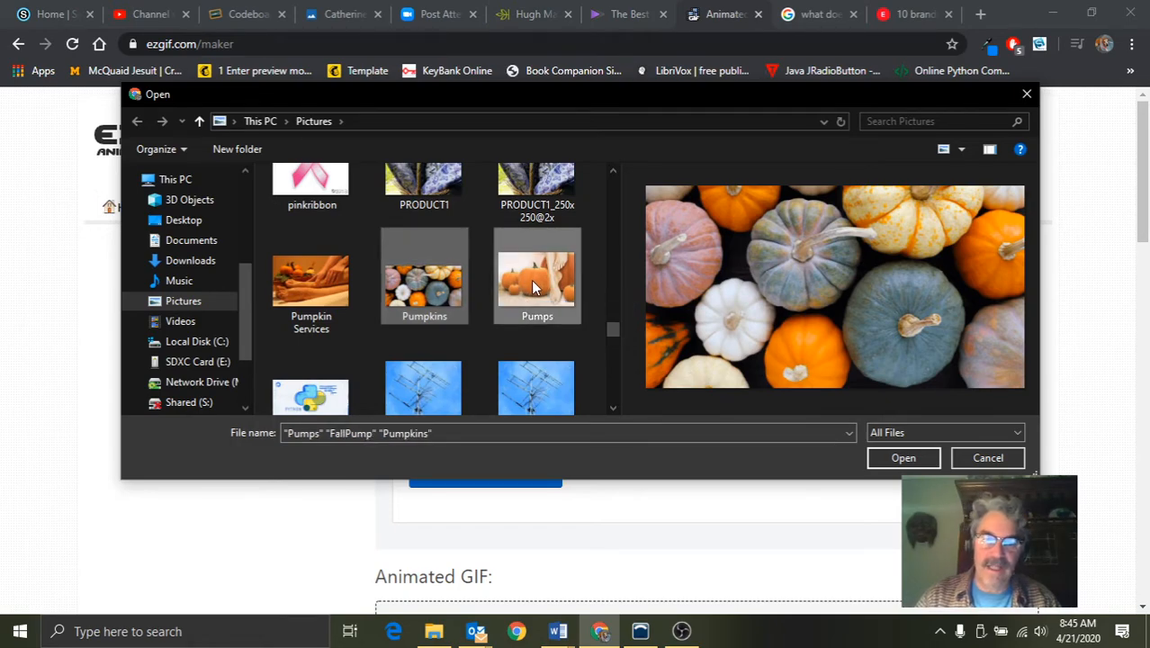
left_click(324, 286, "ctrl")
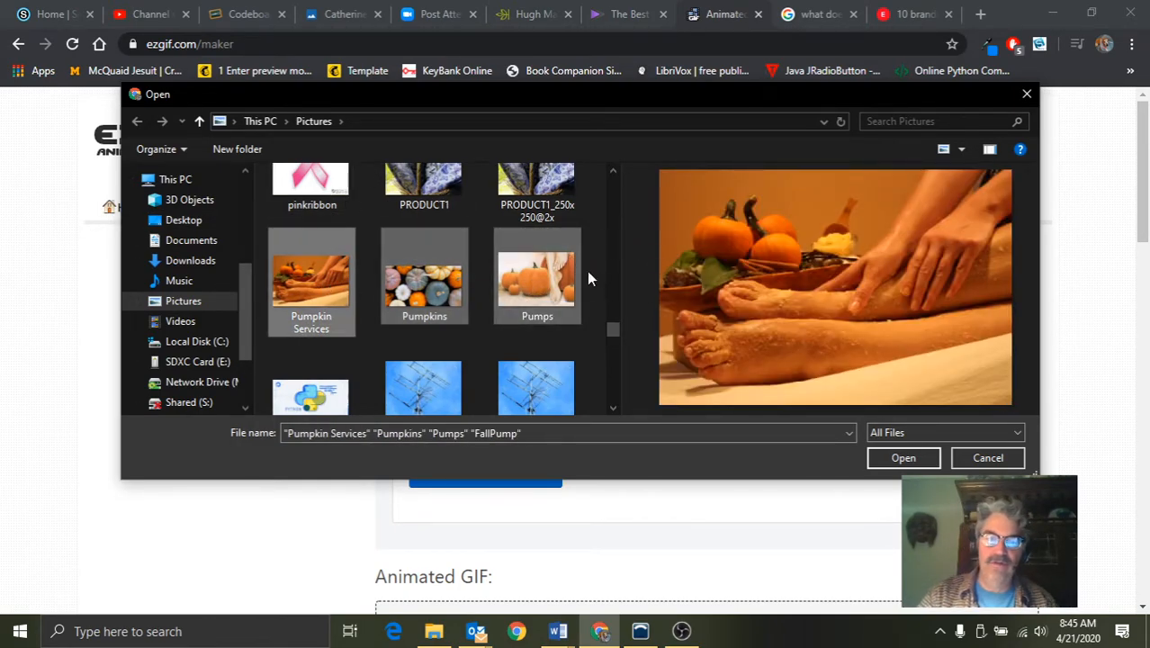
left_click(899, 461)
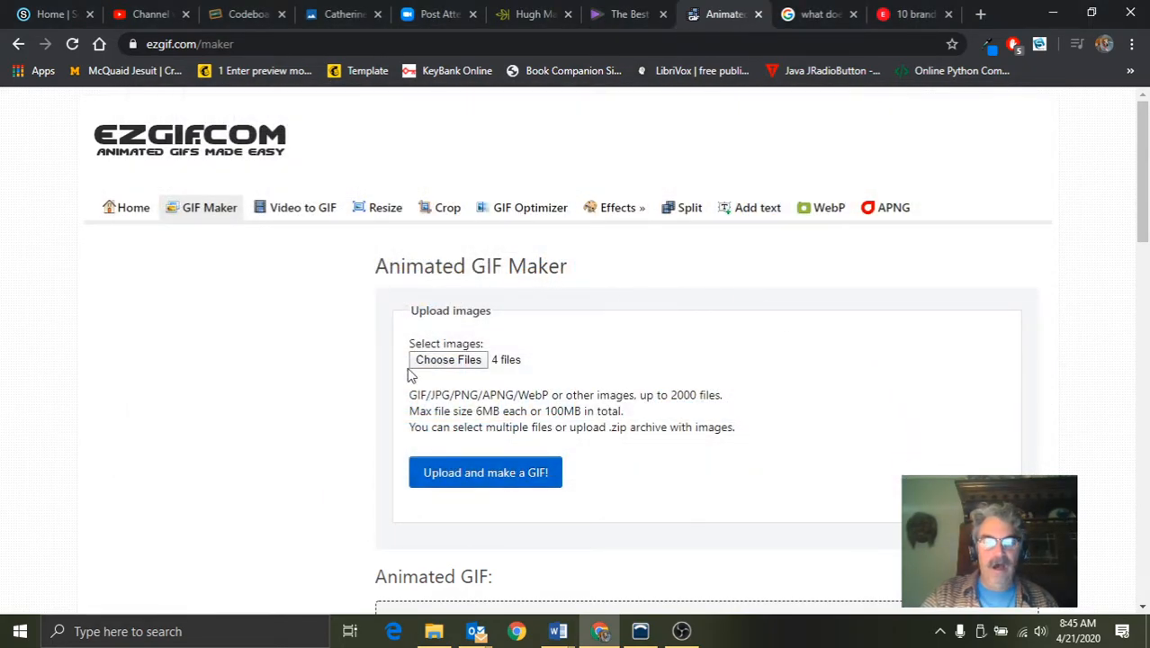
Upload the chosen images to the GIF maker and resize all frames to match the smallest one
left_click(500, 484)
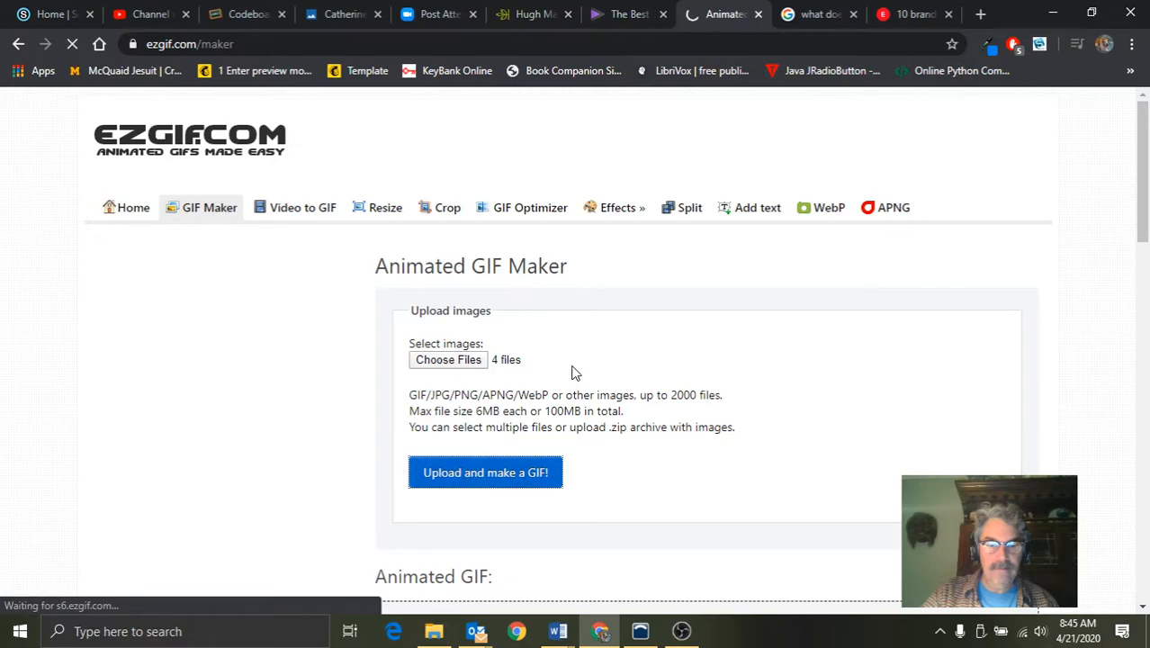
scroll(579, 338, "down", 3)
scroll(578, 338, "up", 2)
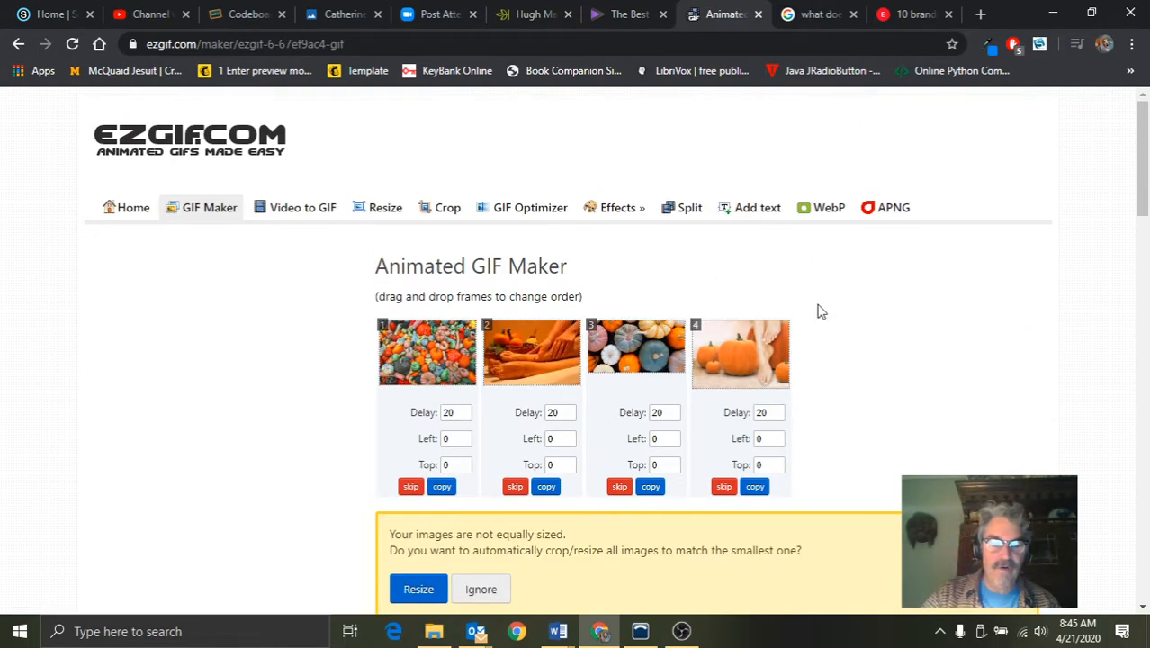
scroll(816, 311, "down", 2)
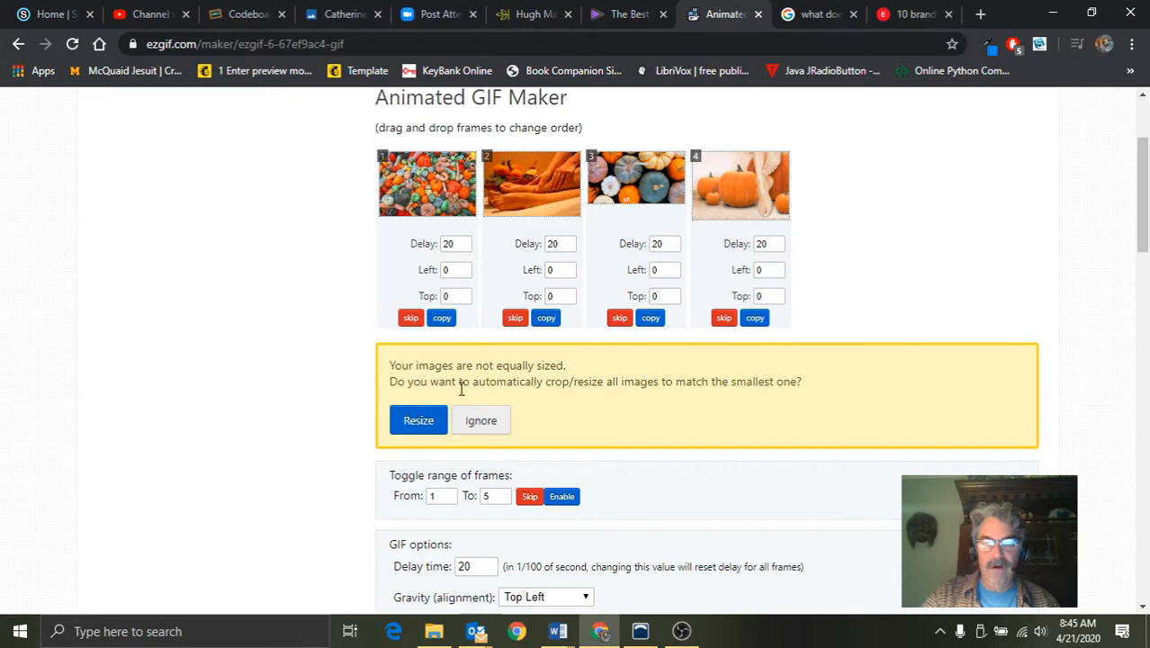
left_click(419, 422)
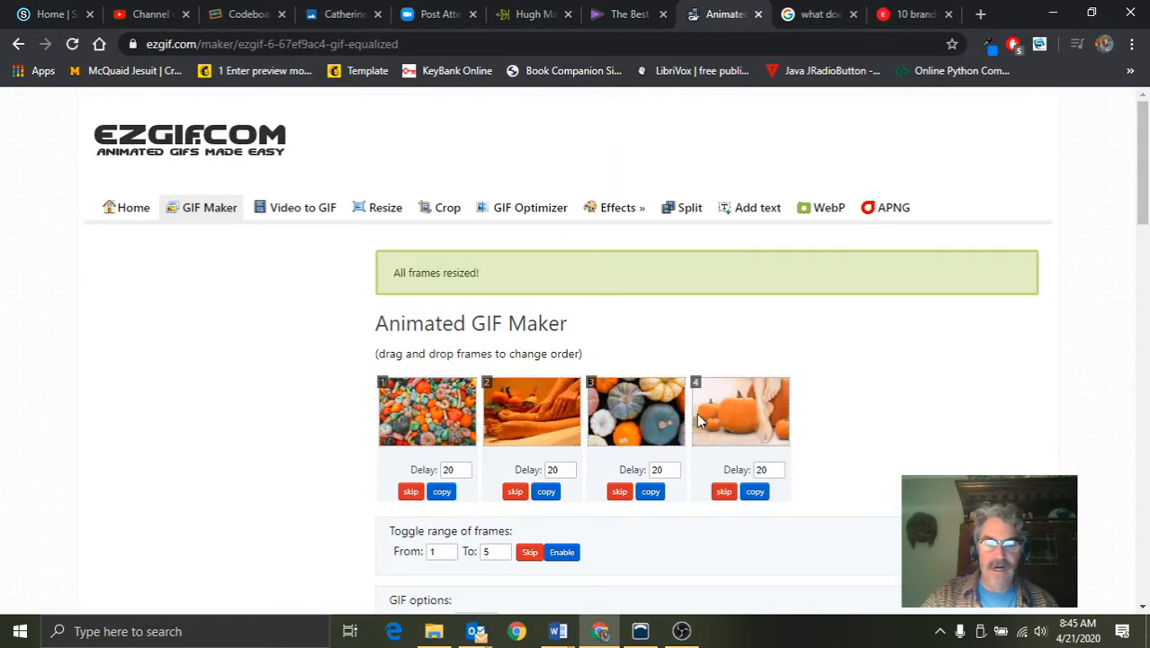
Rearrange the animation frames into the order 1, 3, 4, 2, with the foot-massage image last
left_click_drag(645, 420, 415, 407)
left_click_drag(542, 412, 415, 409)
left_click_drag(651, 412, 760, 406)
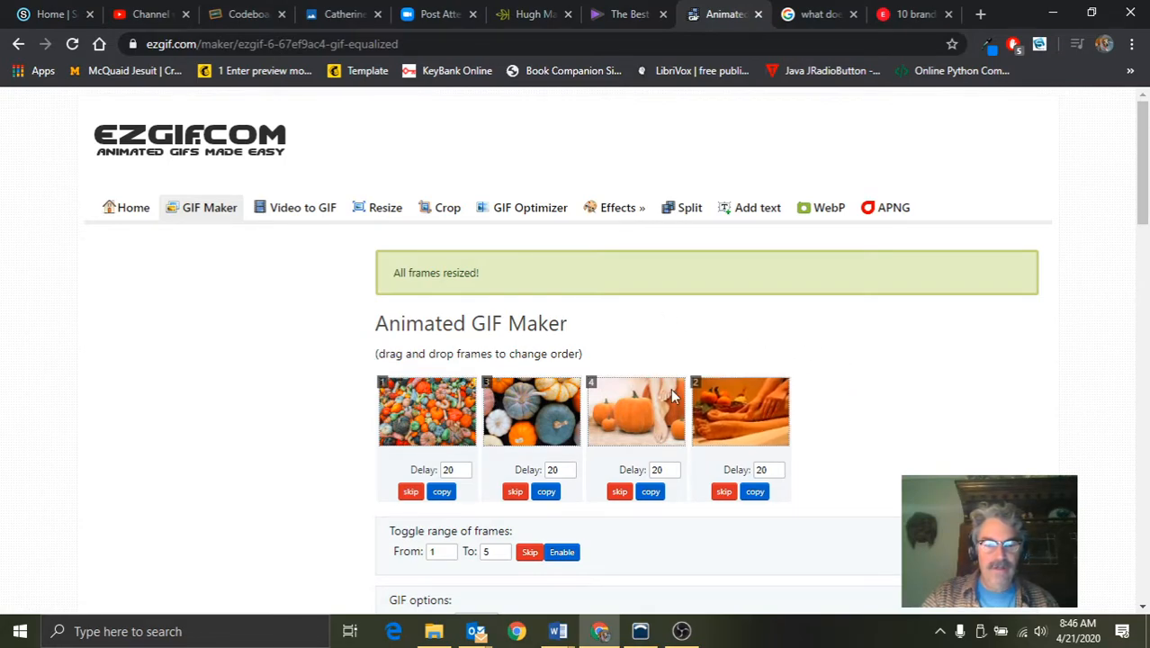
Review the GIF options and available effects, and enable crossfading between frames
scroll(877, 392, "down", 2)
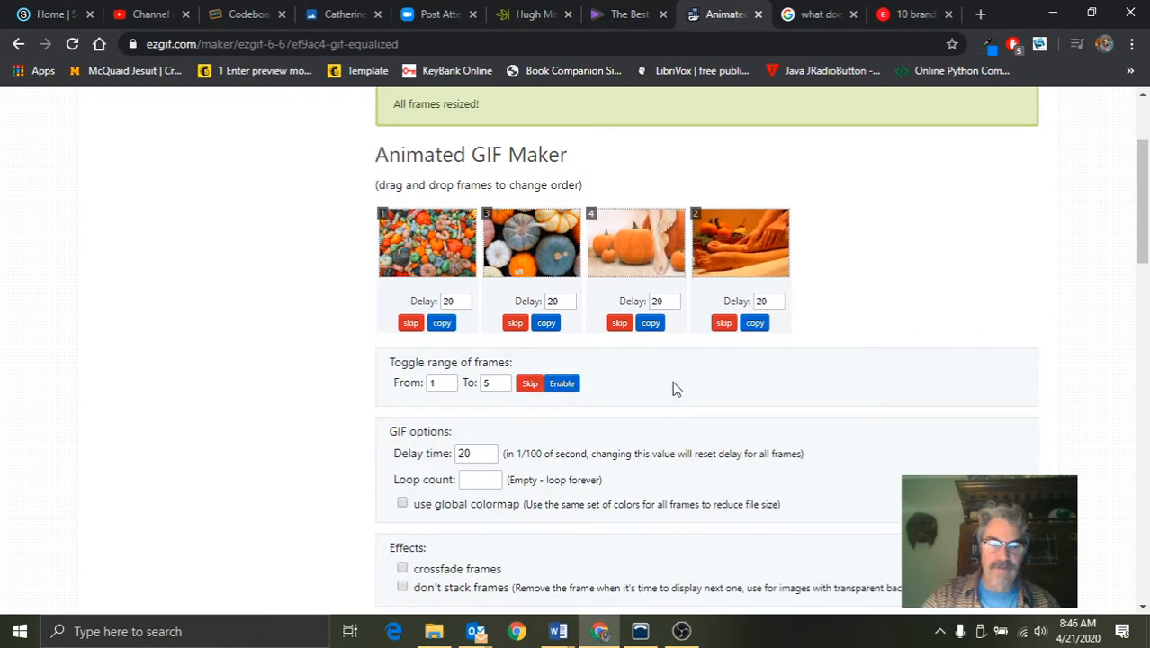
scroll(673, 389, "down", 2)
scroll(636, 396, "up", 4)
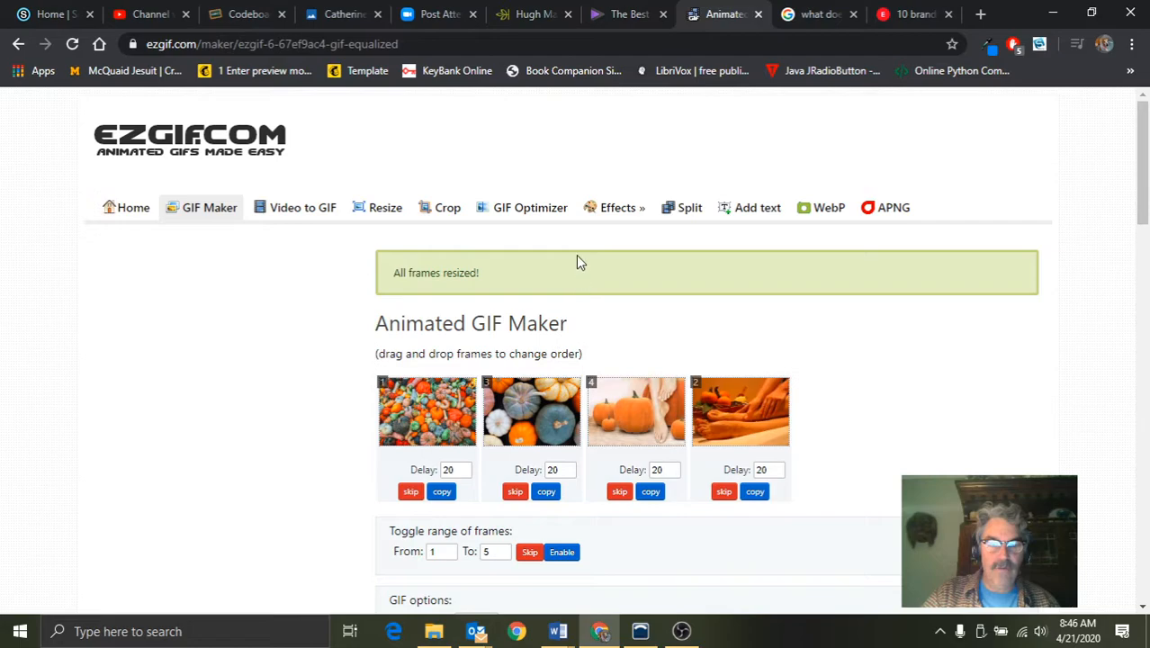
mouse_move(617, 208)
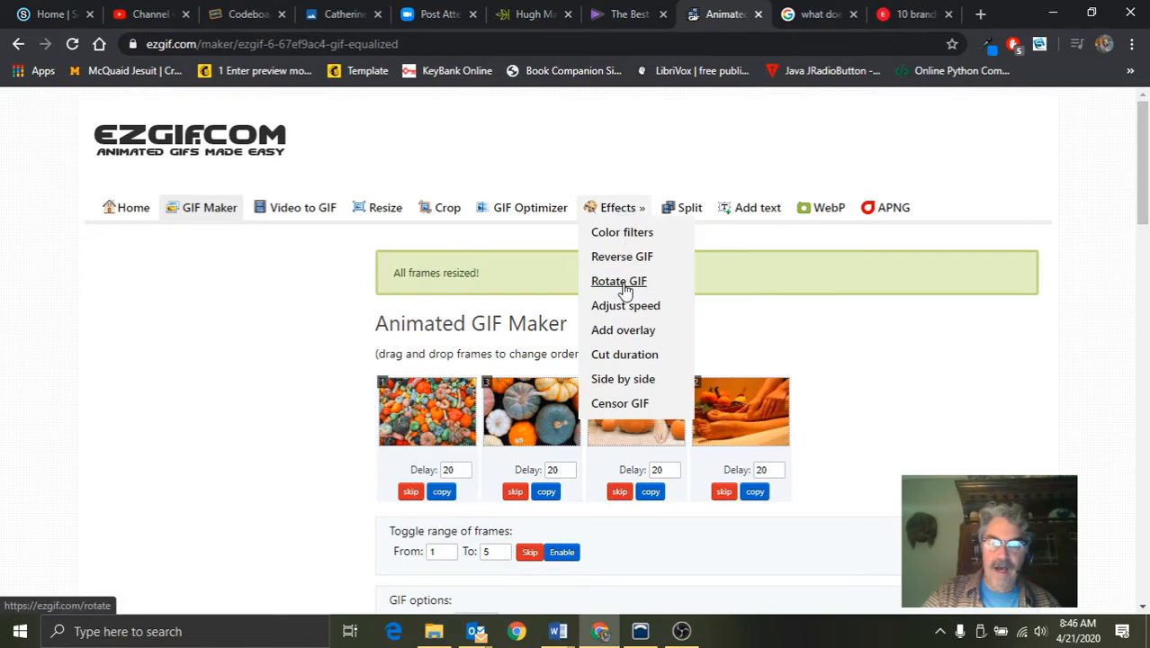
scroll(233, 387, "down", 3)
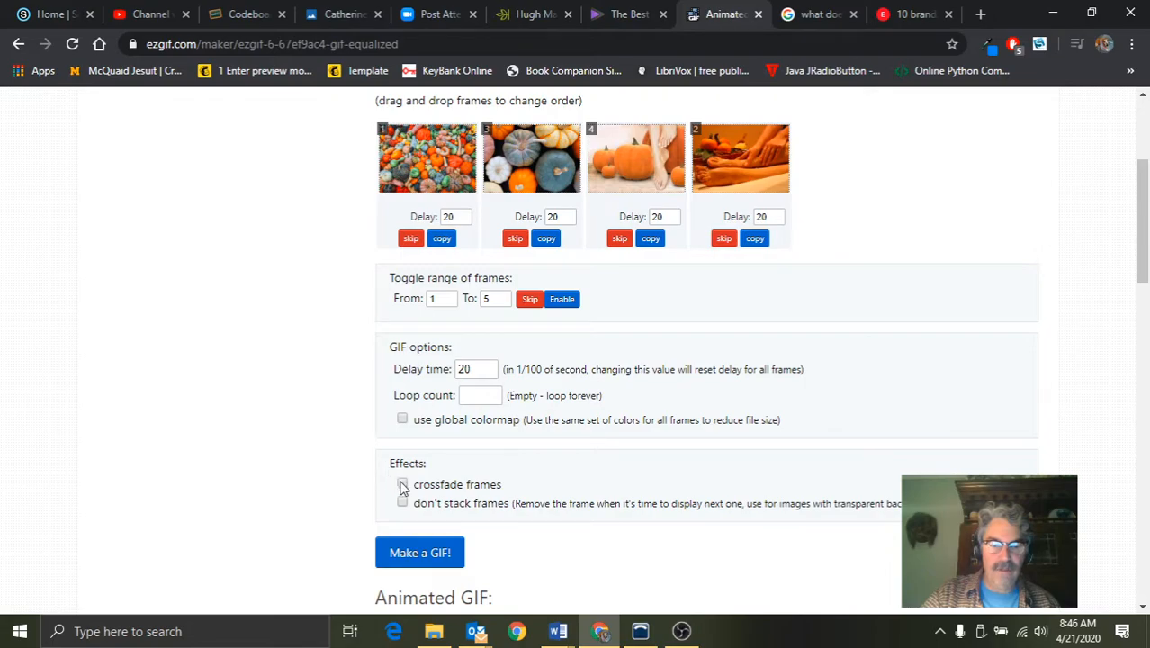
left_click(402, 484)
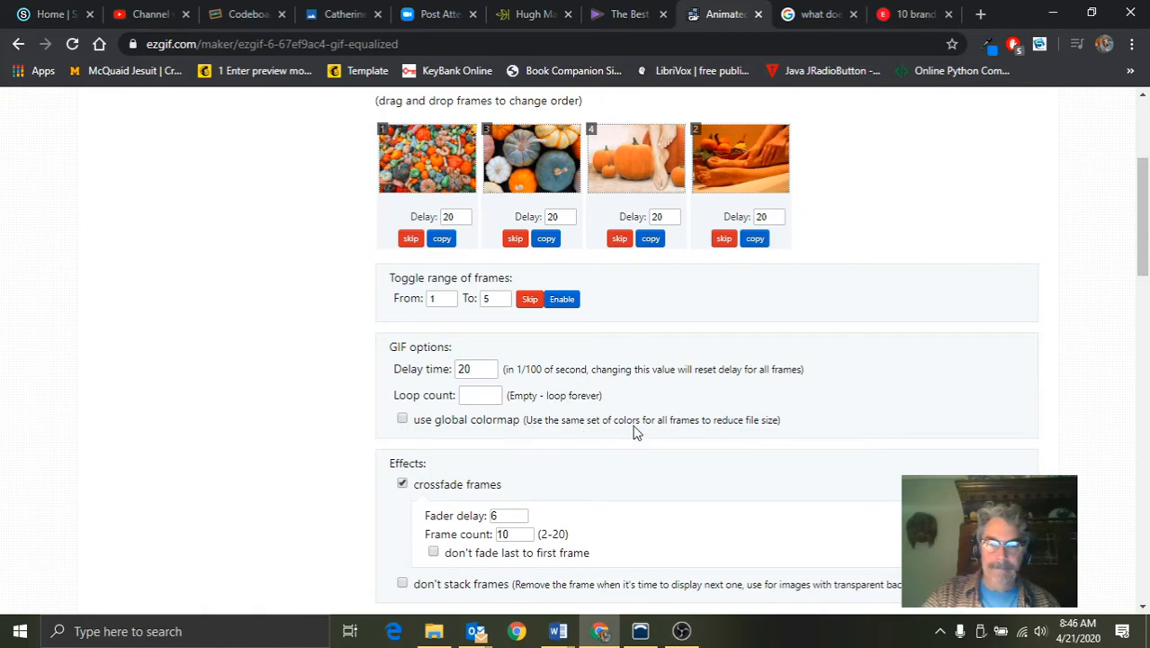
Generate the animated GIF from the four crossfading frames and view the result
scroll(733, 411, "down", 2)
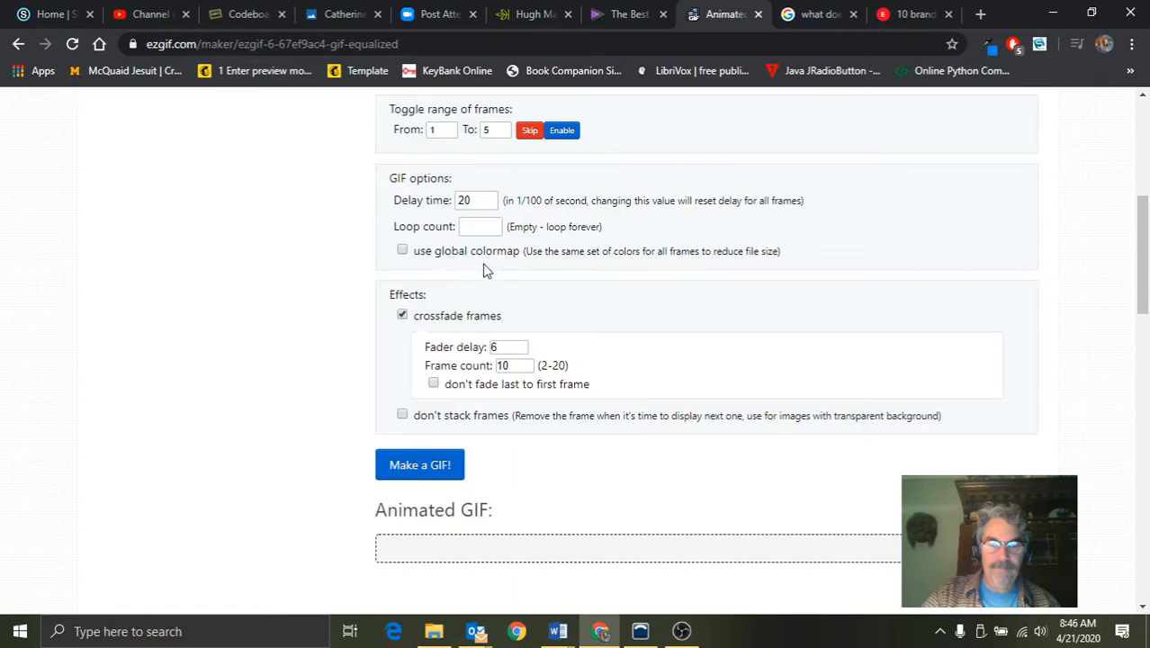
left_click(420, 466)
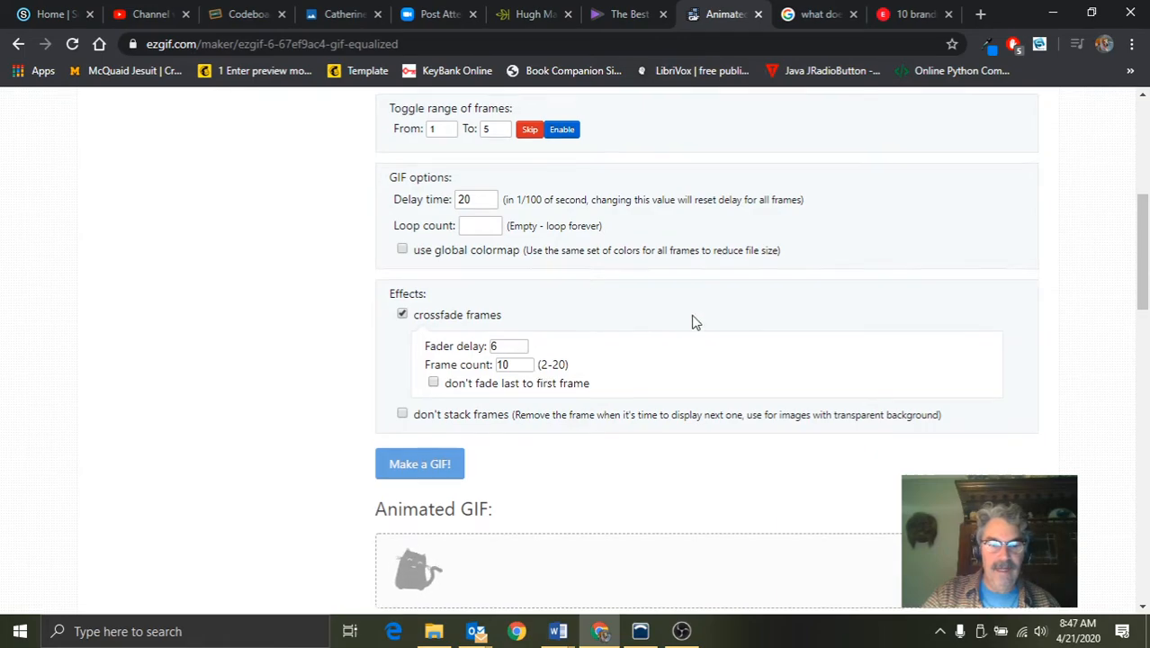
scroll(693, 322, "down", 2)
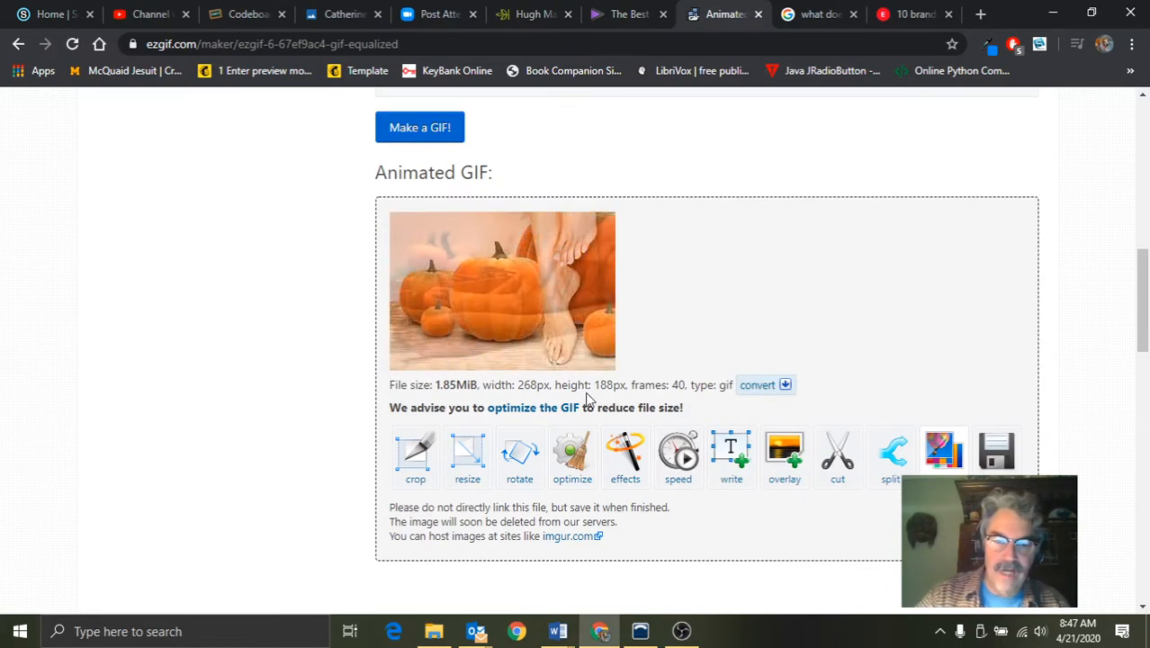
Optimize the new GIF using the Lossy GIF method at compression level 35
left_click(572, 460)
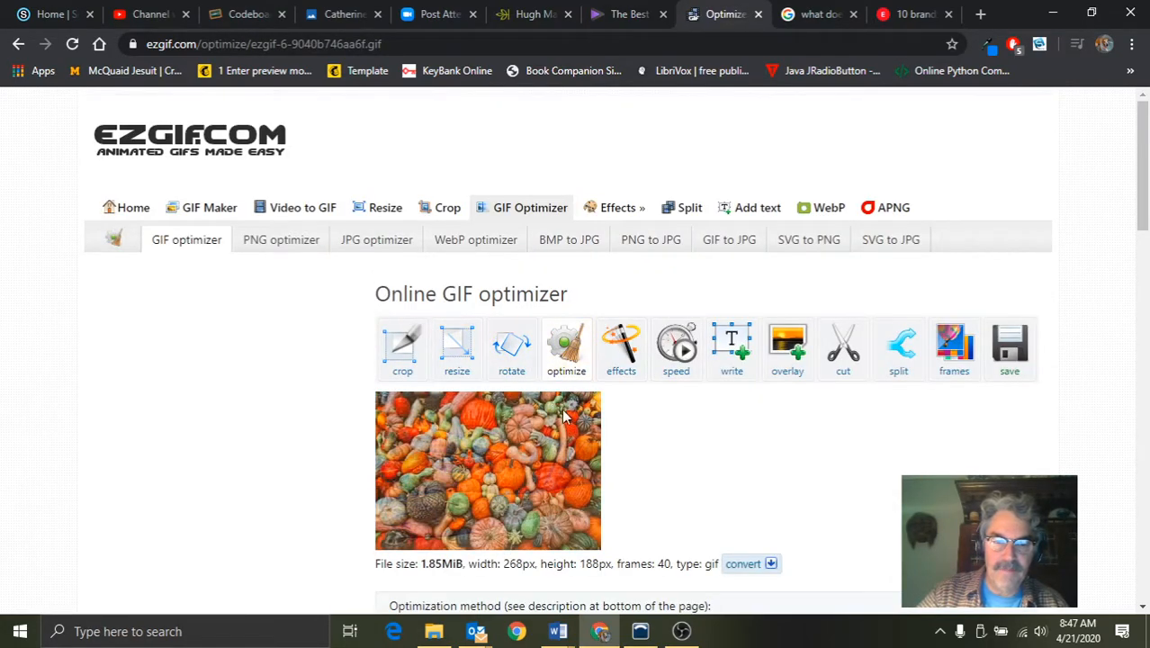
scroll(657, 416, "down", 3)
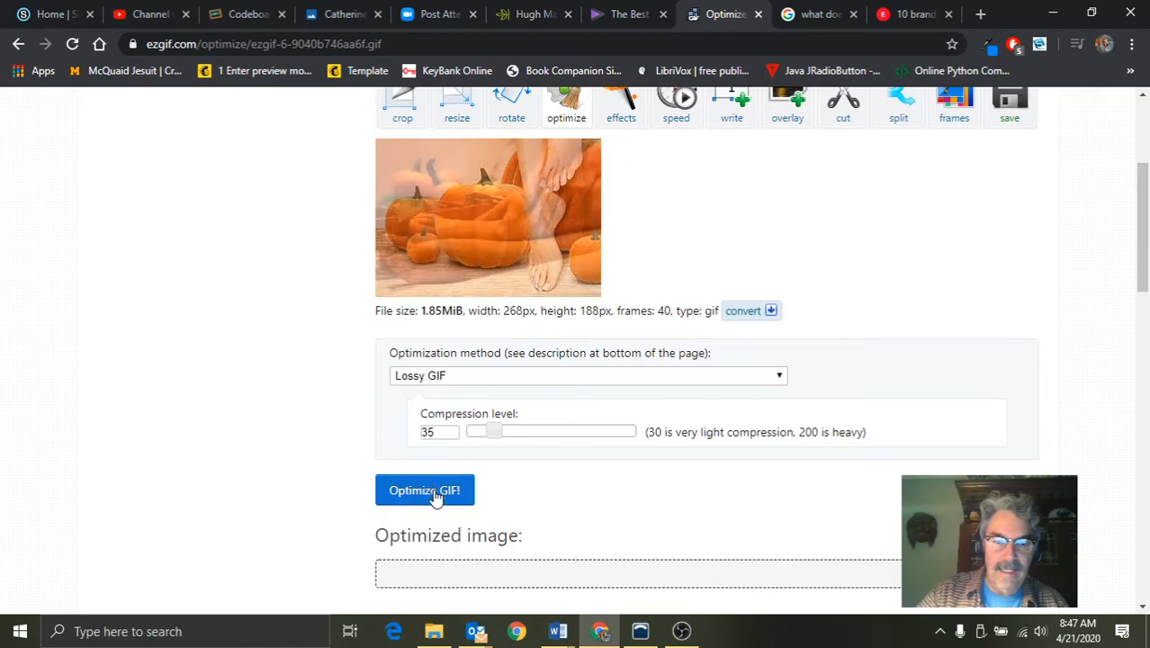
left_click(433, 493)
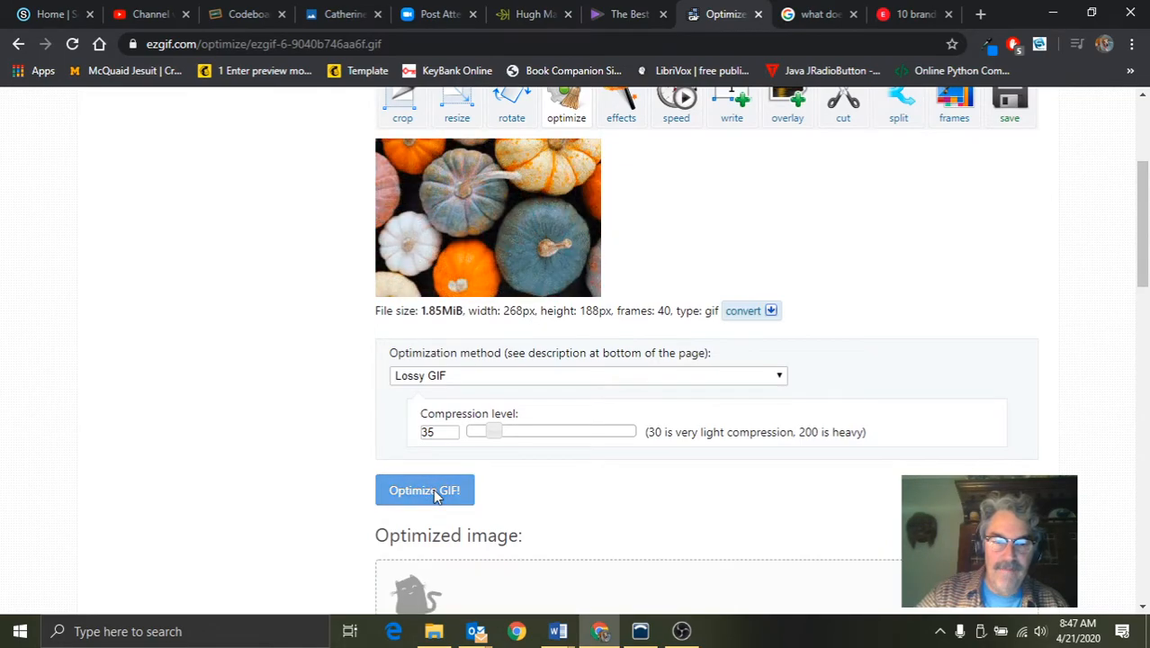
scroll(562, 454, "down", 3)
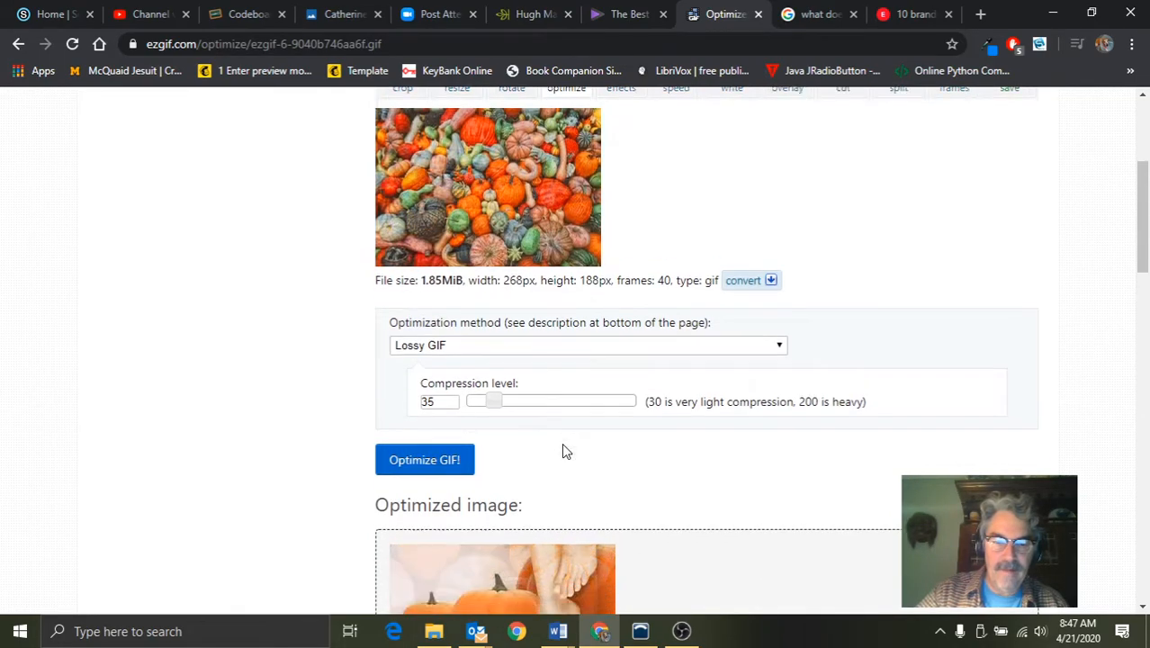
scroll(562, 442, "up", 6)
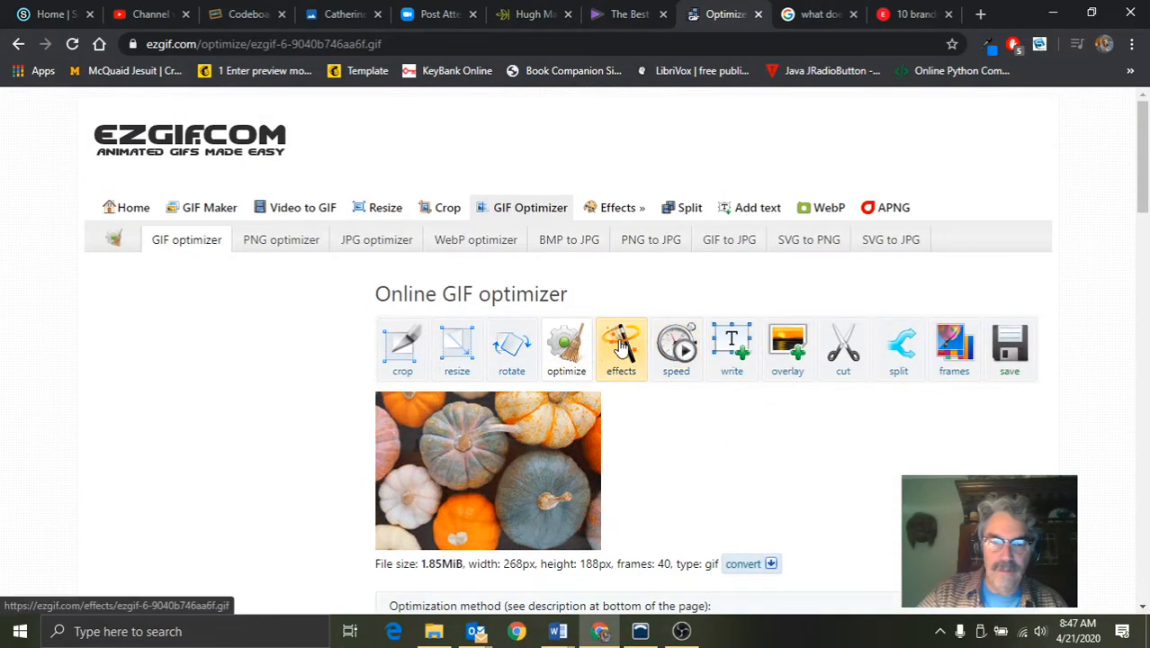
Open the effects for the original GIF and enable a tint of color #998b8b with intensity 18
left_click(621, 347)
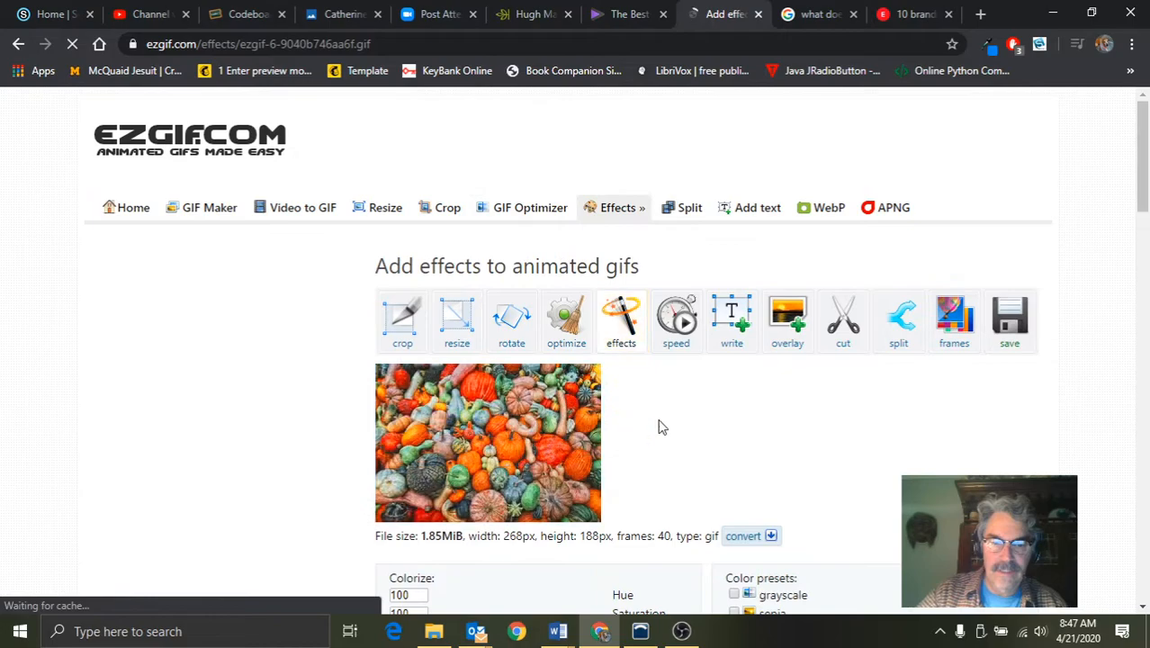
scroll(691, 421, "down", 3)
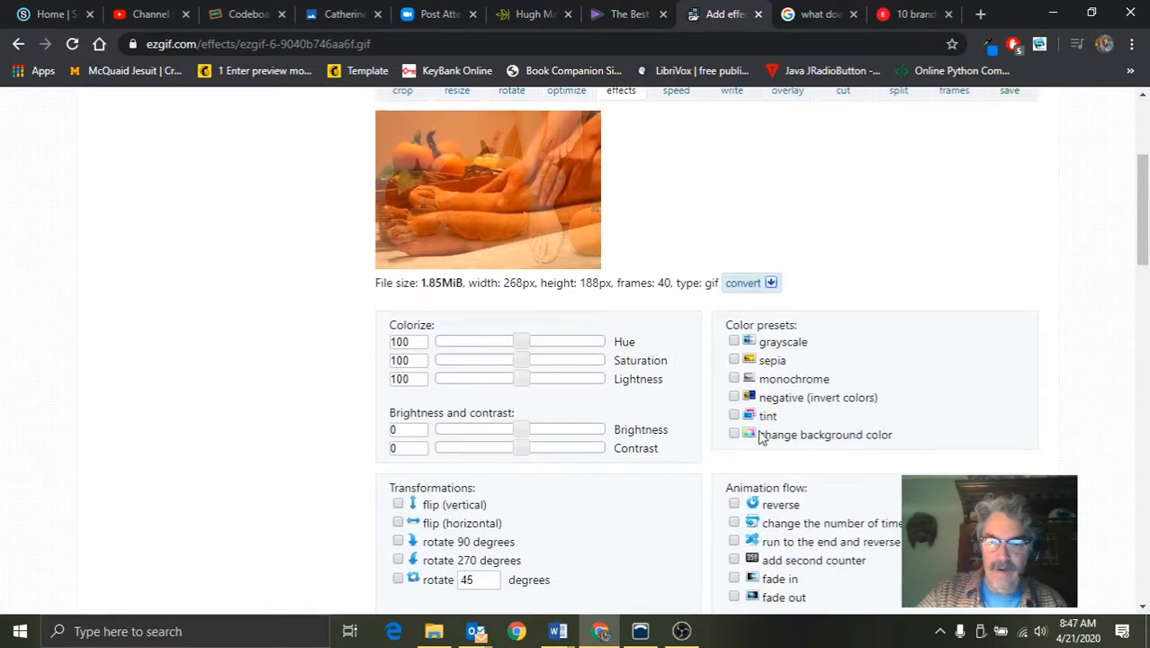
scroll(764, 436, "down", 2)
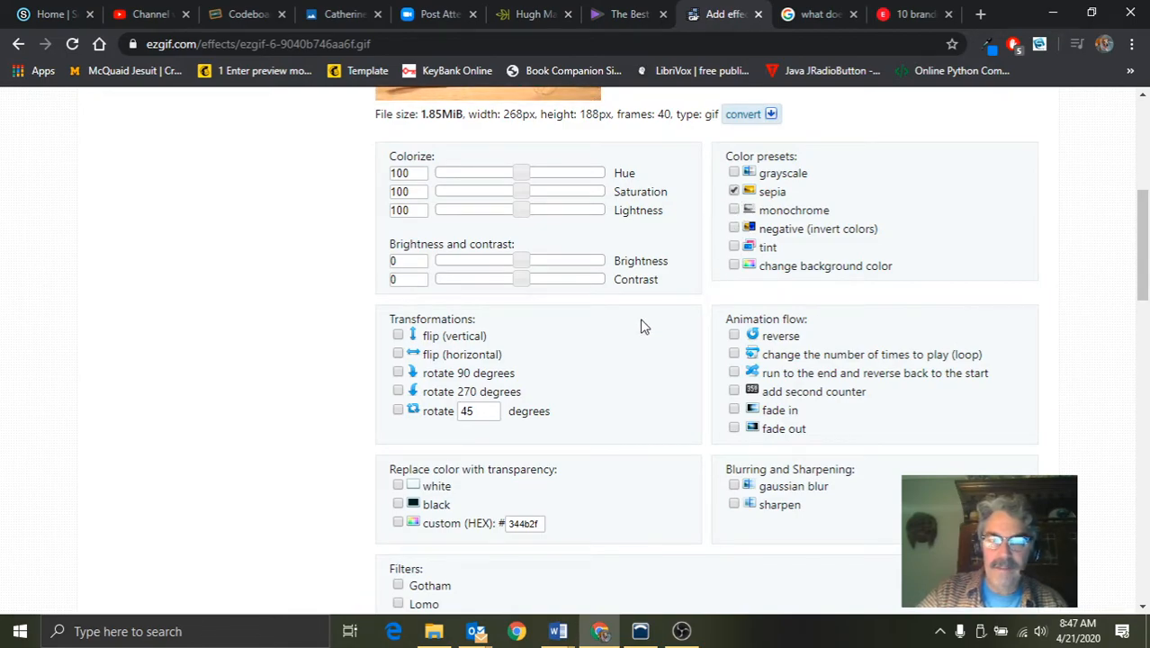
scroll(641, 328, "up", 3)
scroll(642, 331, "down", 3)
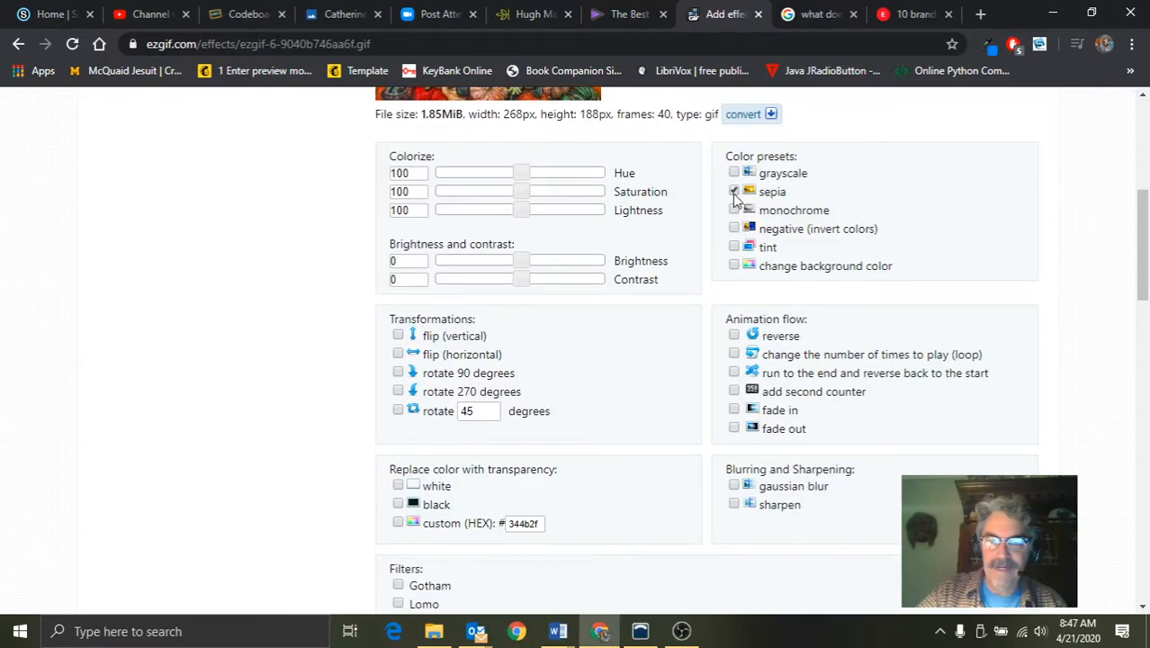
left_click(734, 248)
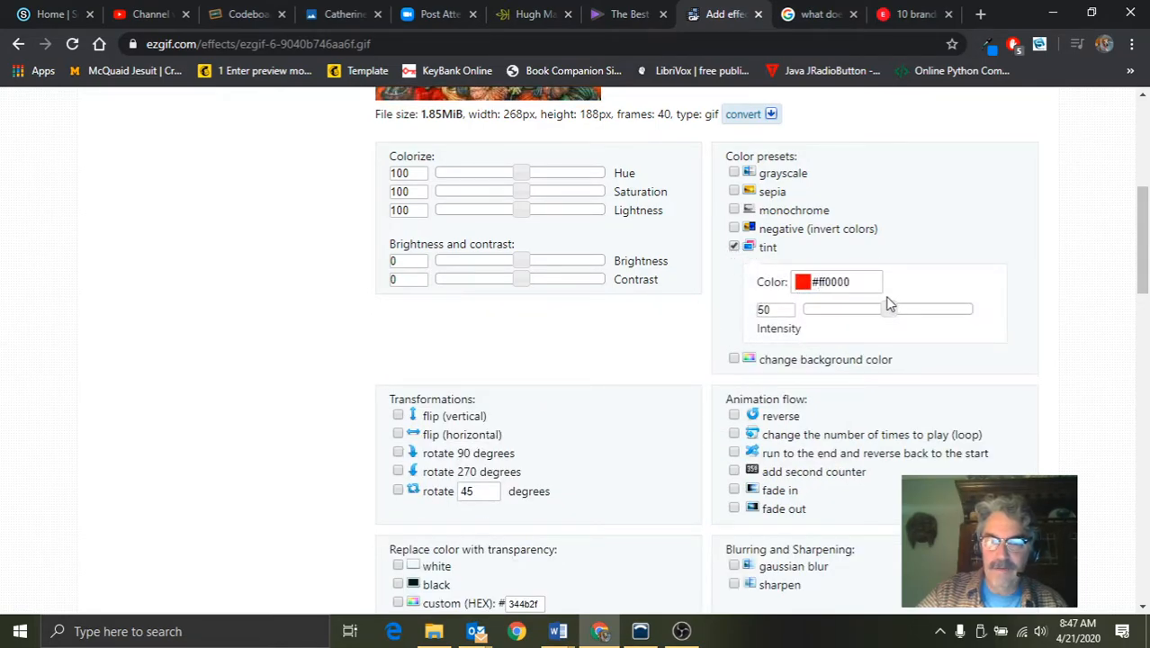
left_click(823, 282)
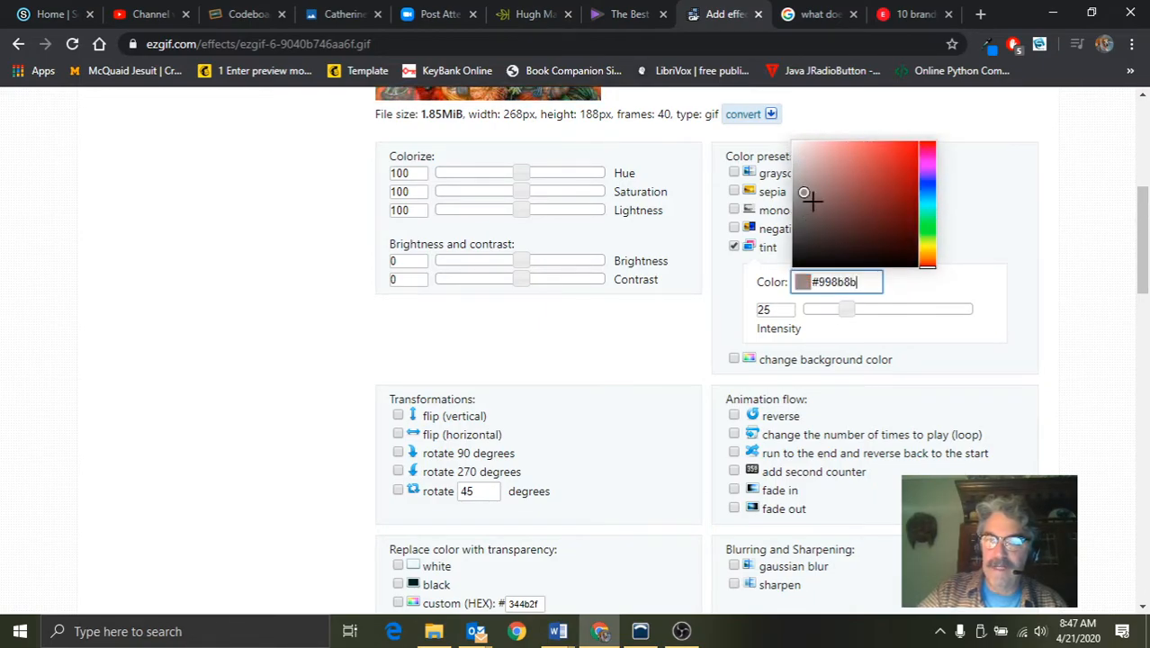
left_click(835, 311)
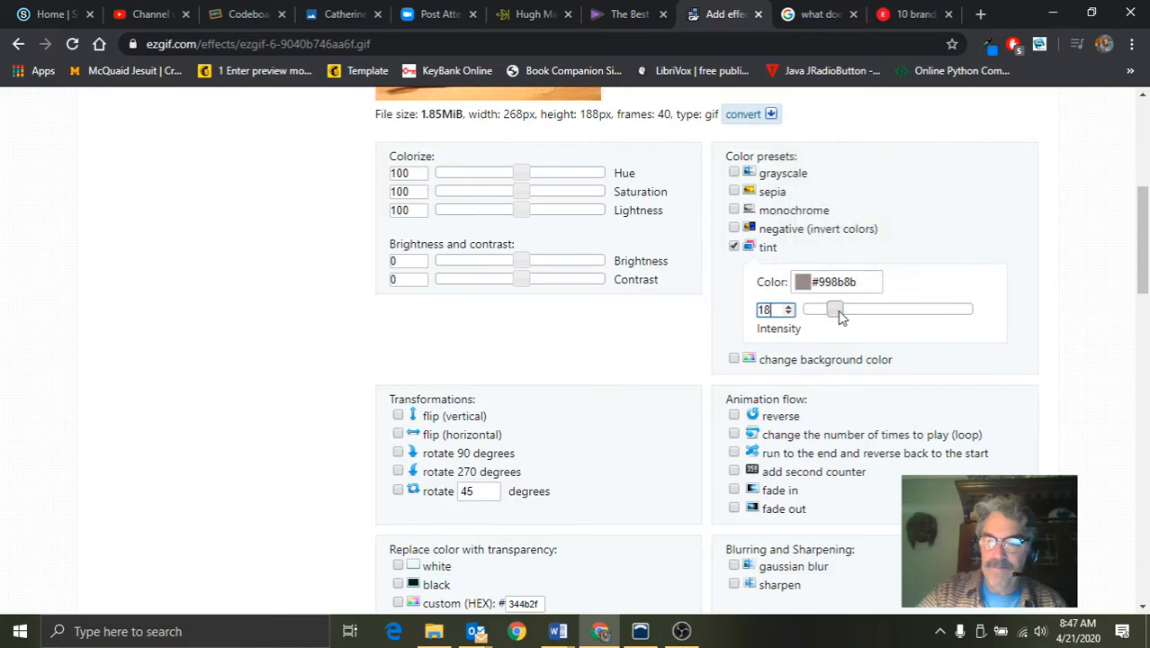
Enable a fade-out over 10 frames and apply the selected effects to the GIF
scroll(614, 355, "down", 3)
scroll(428, 410, "down", 2)
scroll(450, 412, "up", 2)
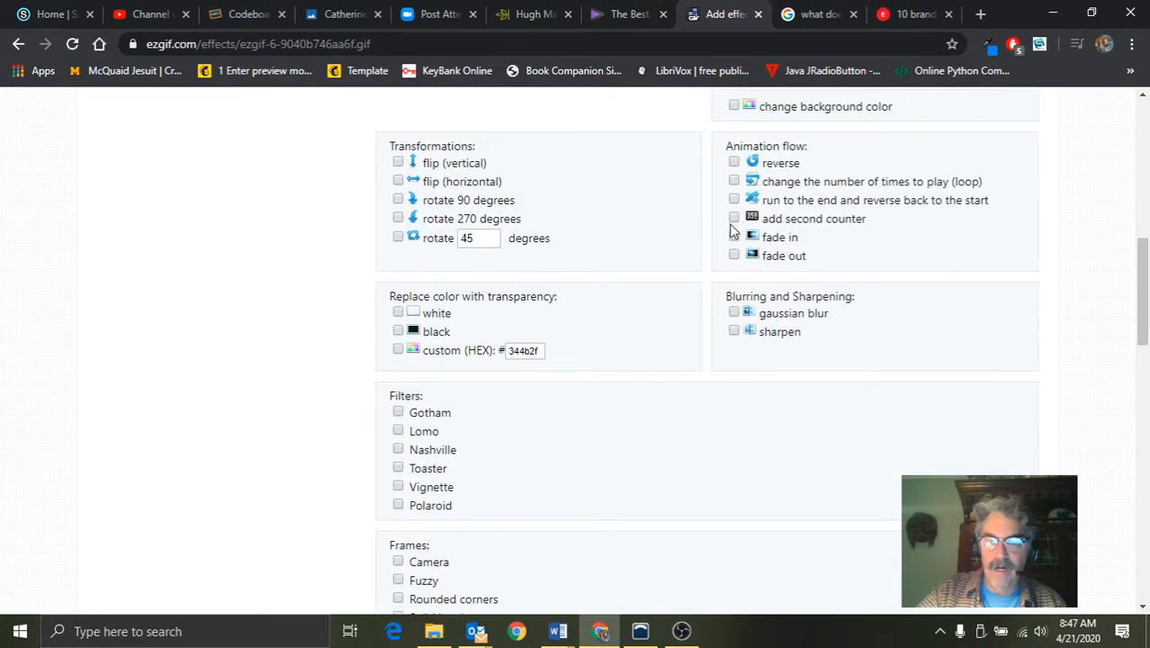
left_click(734, 256)
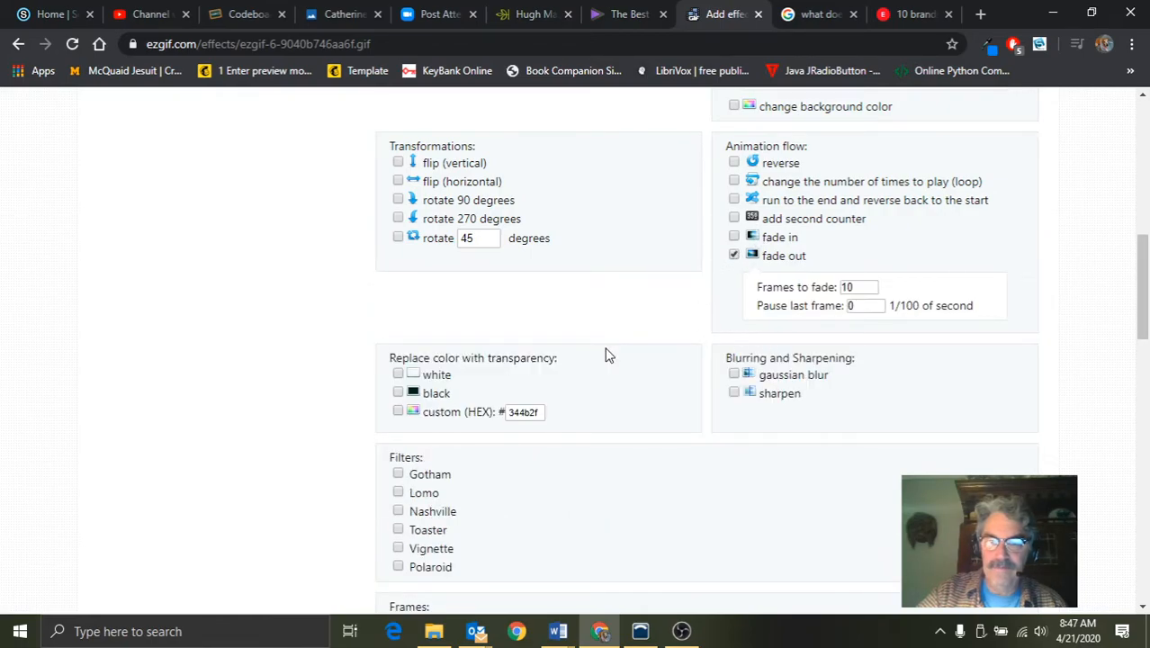
scroll(608, 354, "down", 4)
left_click(438, 435)
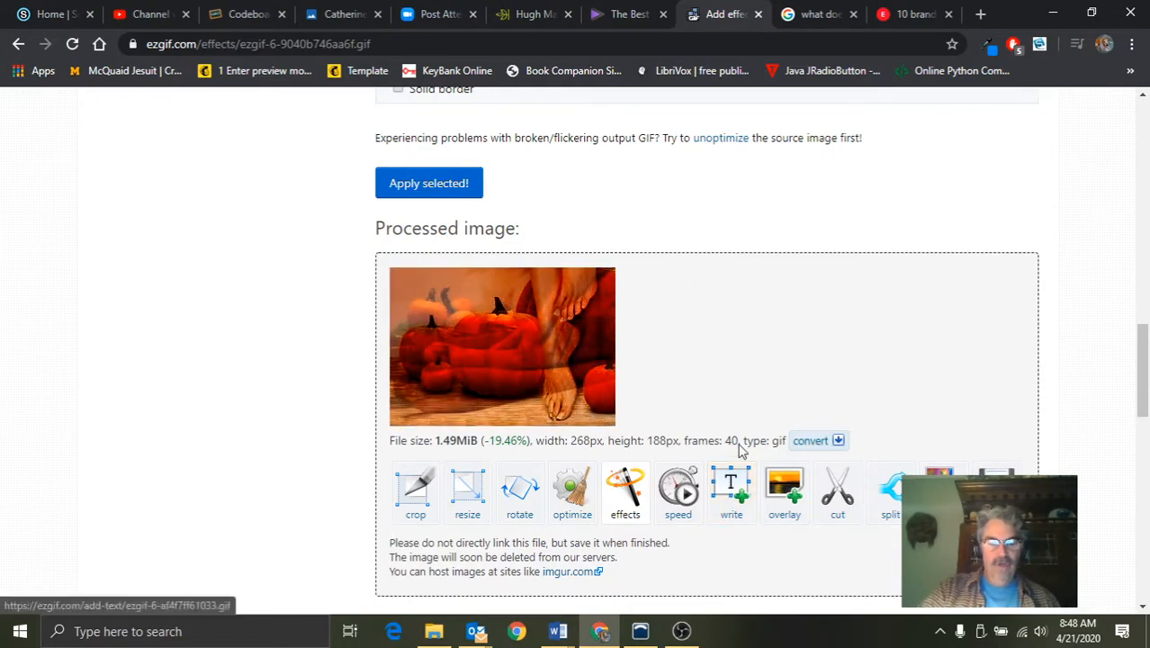
Remove the tint and reapply the effects with only the fade-out enabled
scroll(782, 390, "up", 10)
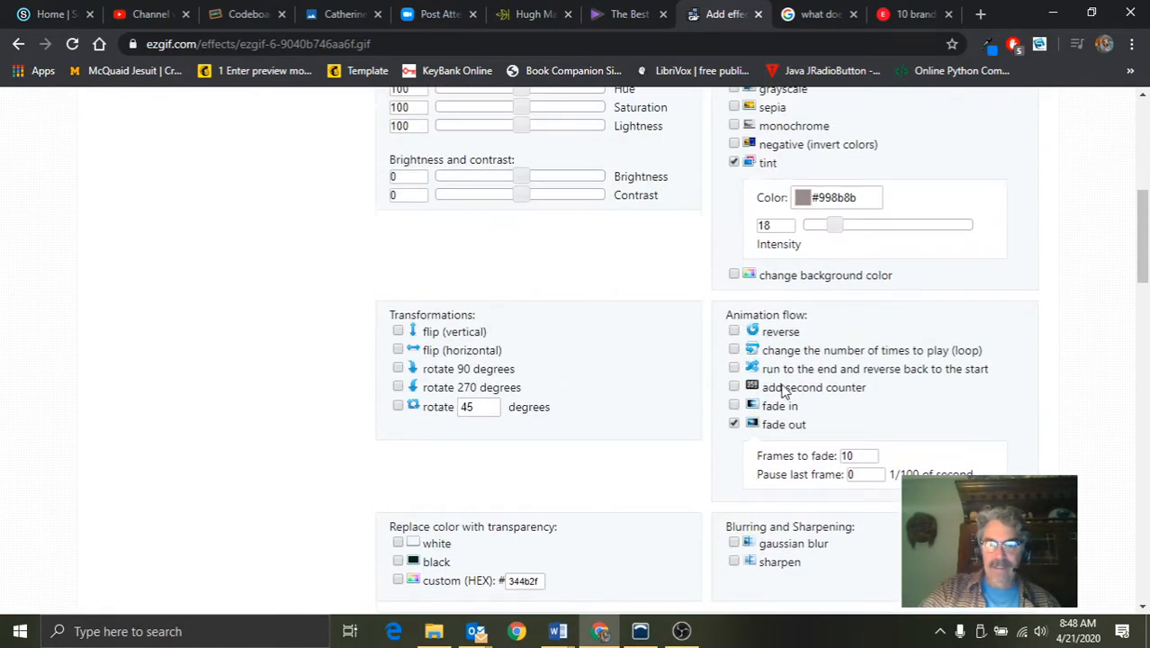
left_click(734, 163)
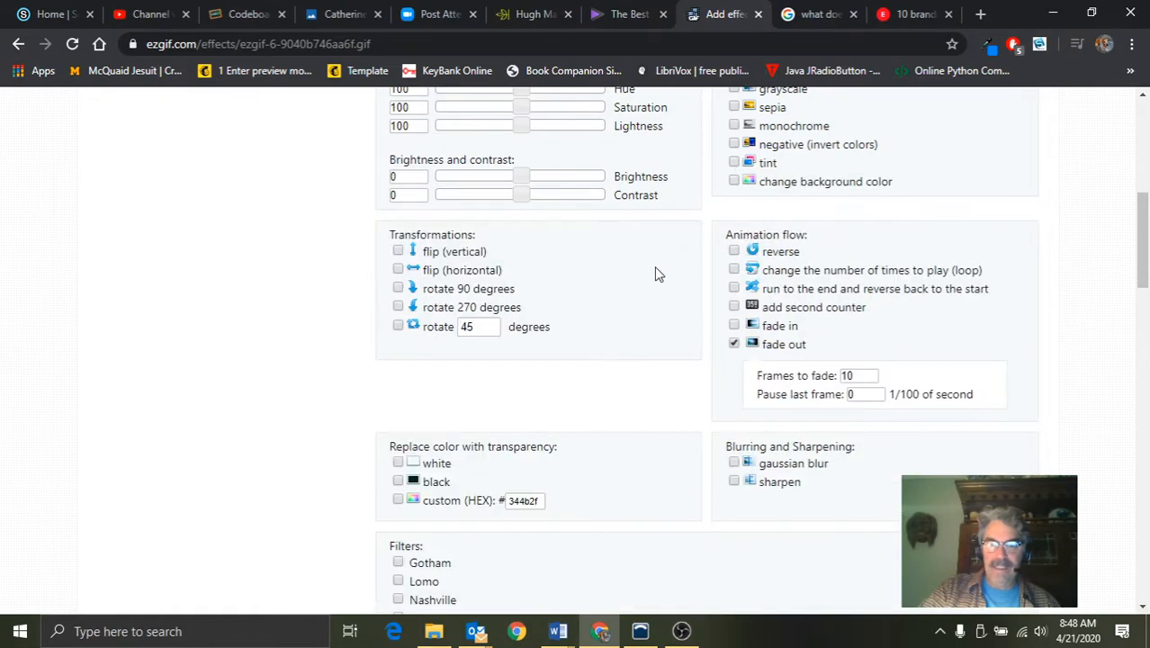
scroll(656, 259, "down", 7)
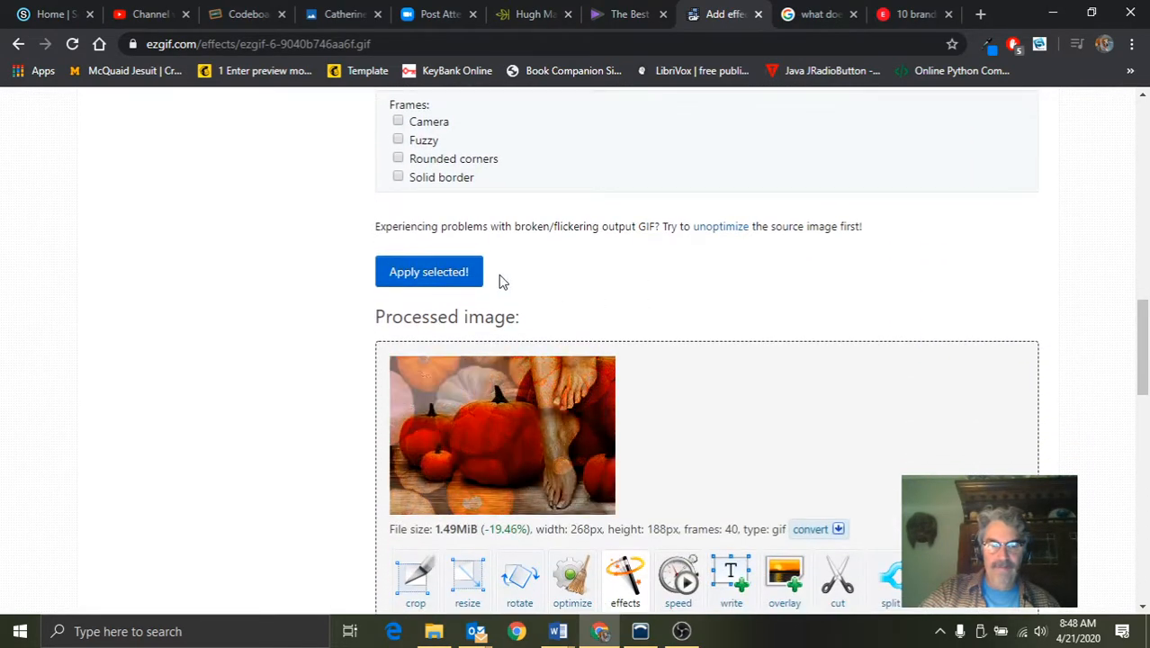
left_click(433, 274)
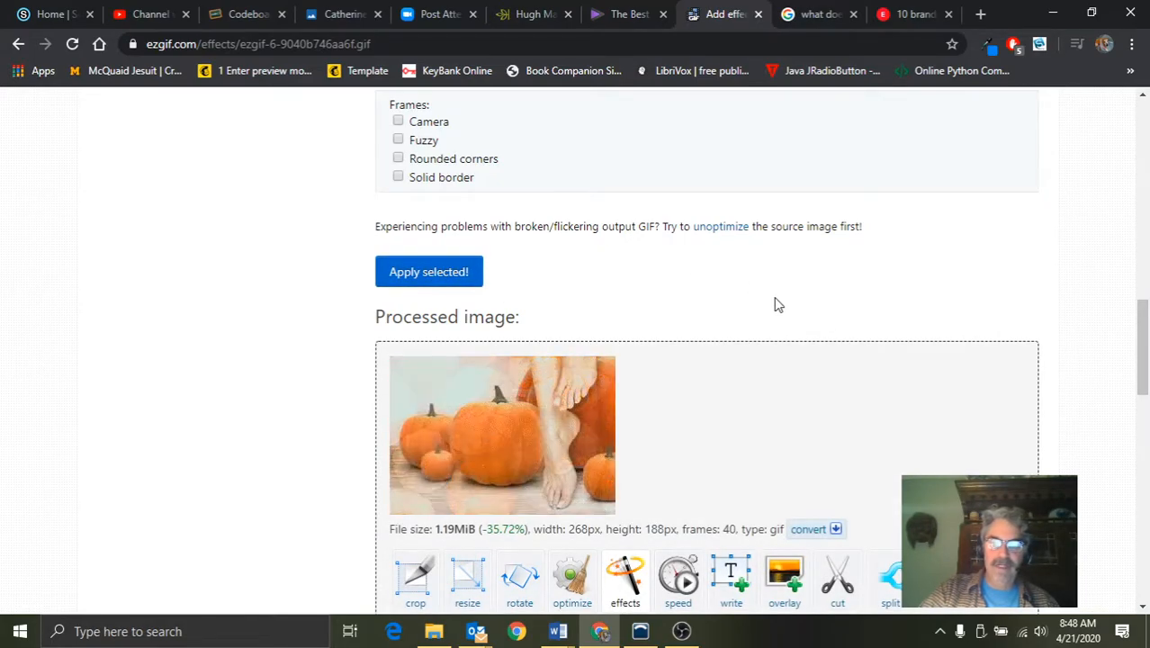
Open the animation speed changer for the crossfaded pumpkin GIF
scroll(777, 305, "up", 1)
scroll(778, 305, "up", 15)
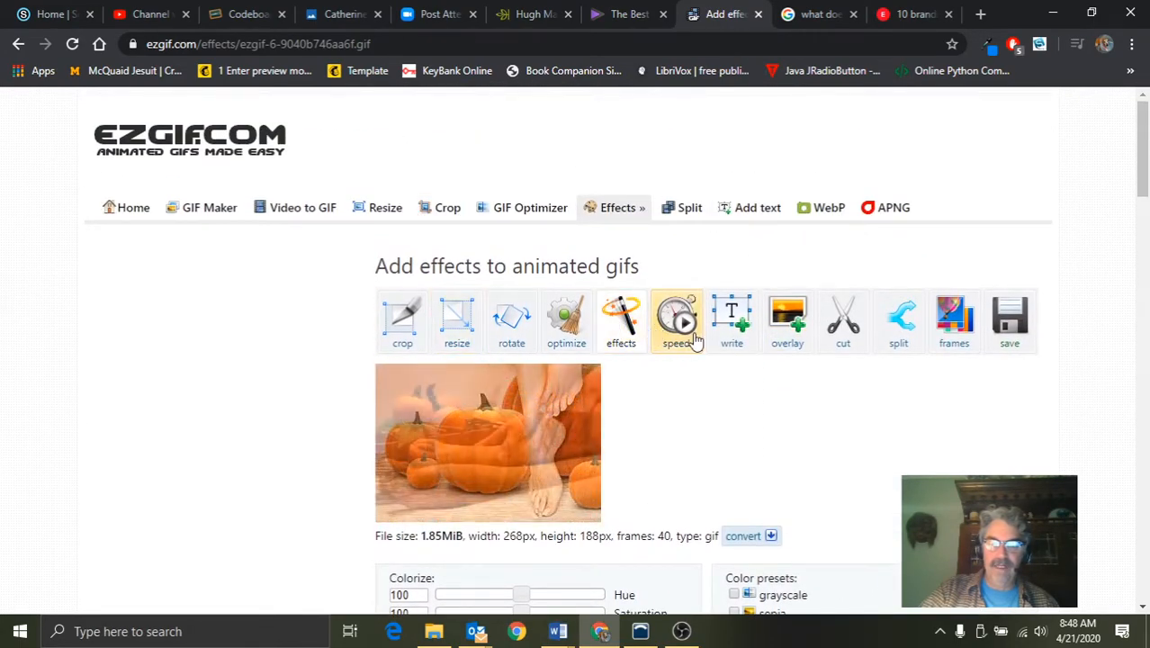
left_click(687, 331)
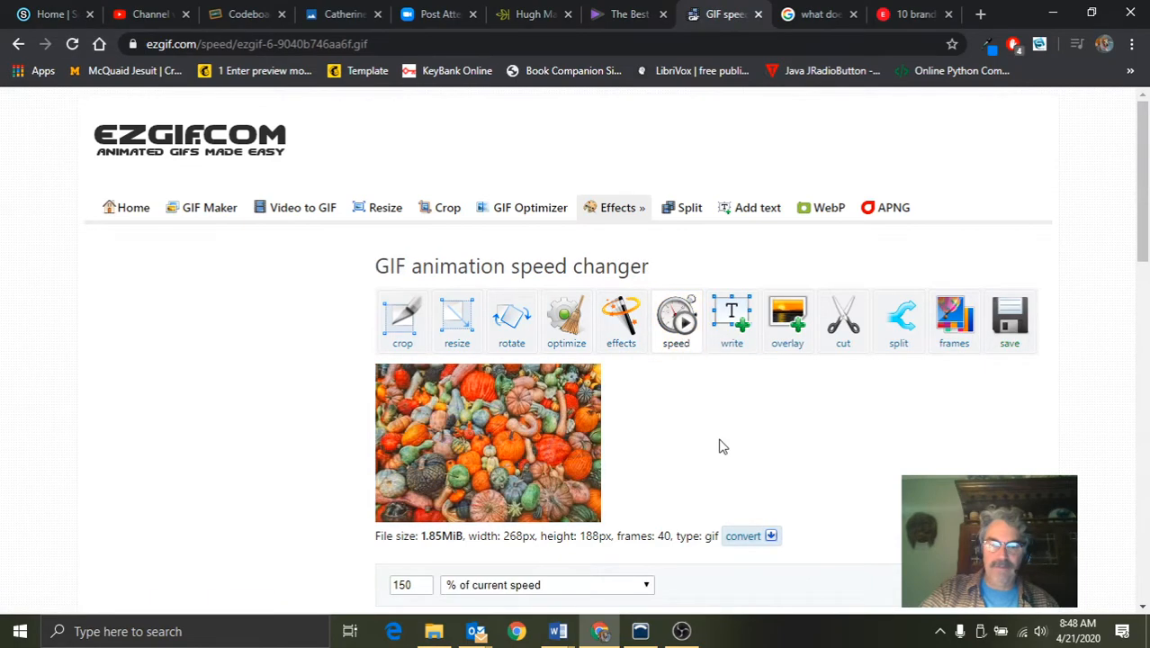
scroll(719, 444, "down", 3)
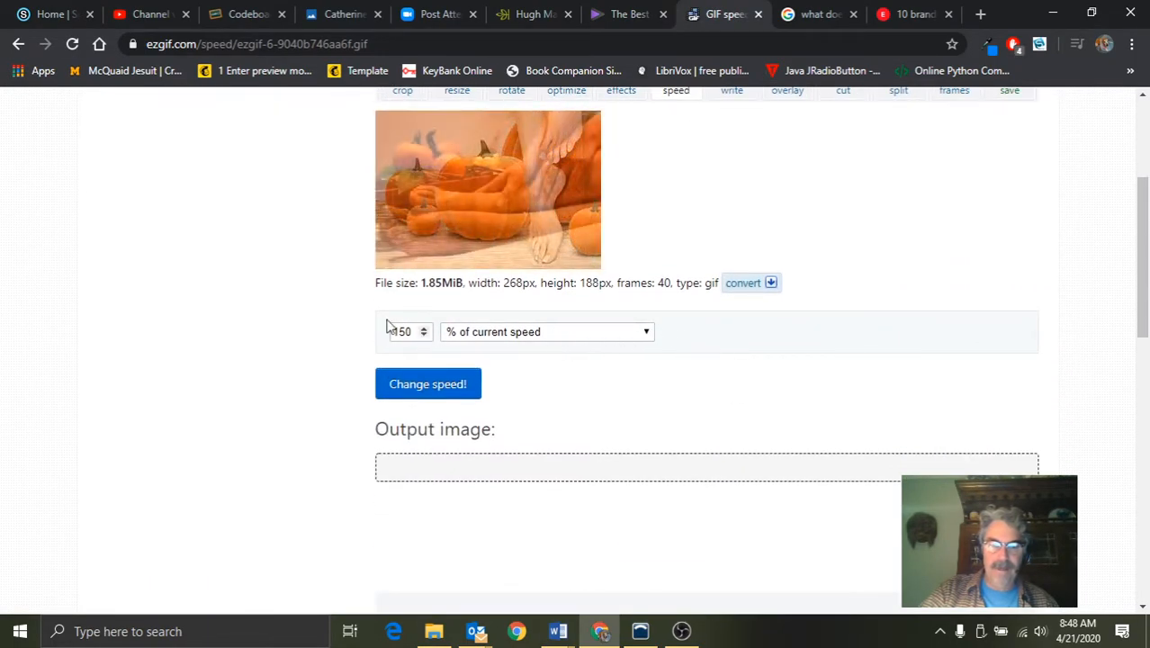
Change the GIF's animation speed to 75% of the current speed
left_click(423, 336)
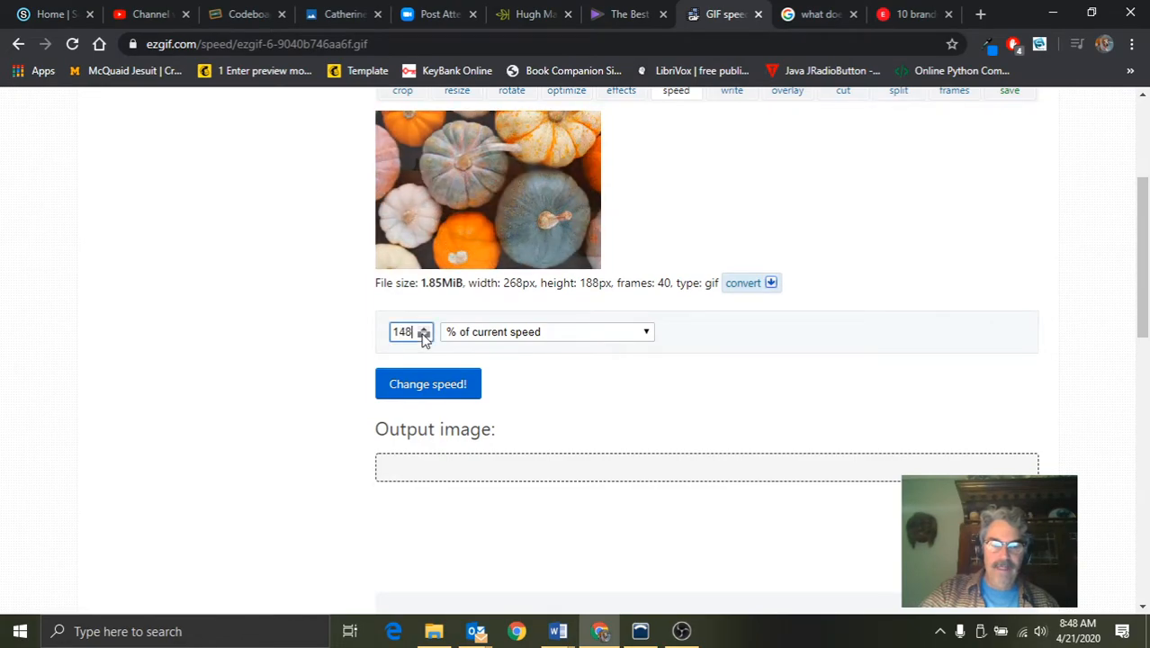
left_click_drag(412, 331, 393, 331)
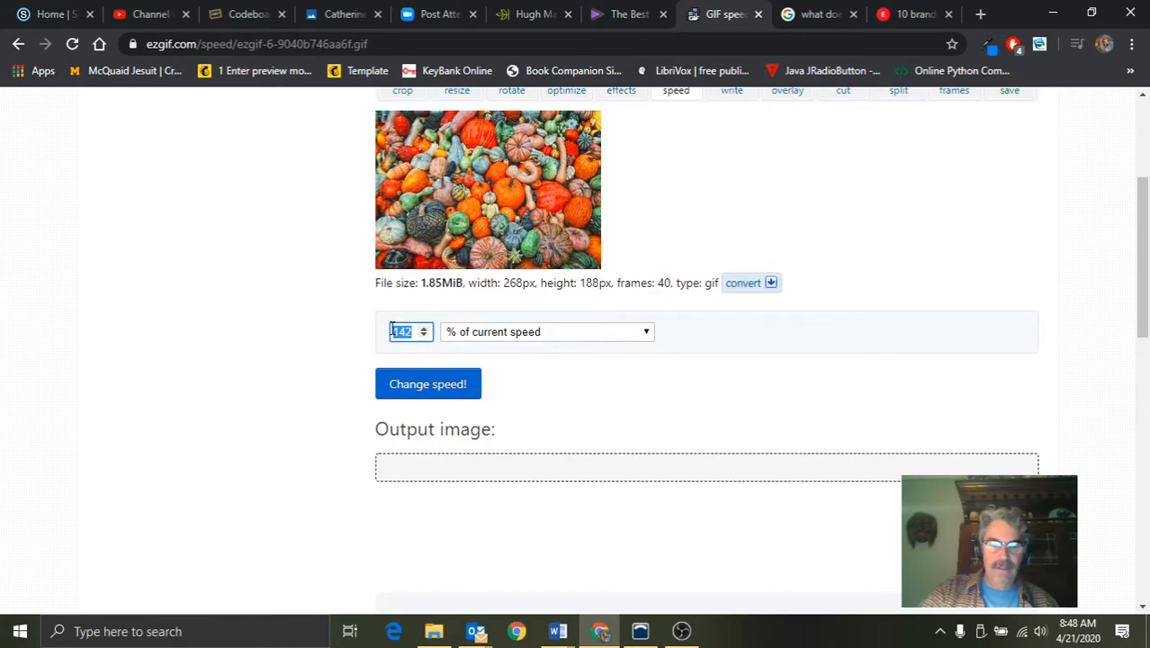
type("75")
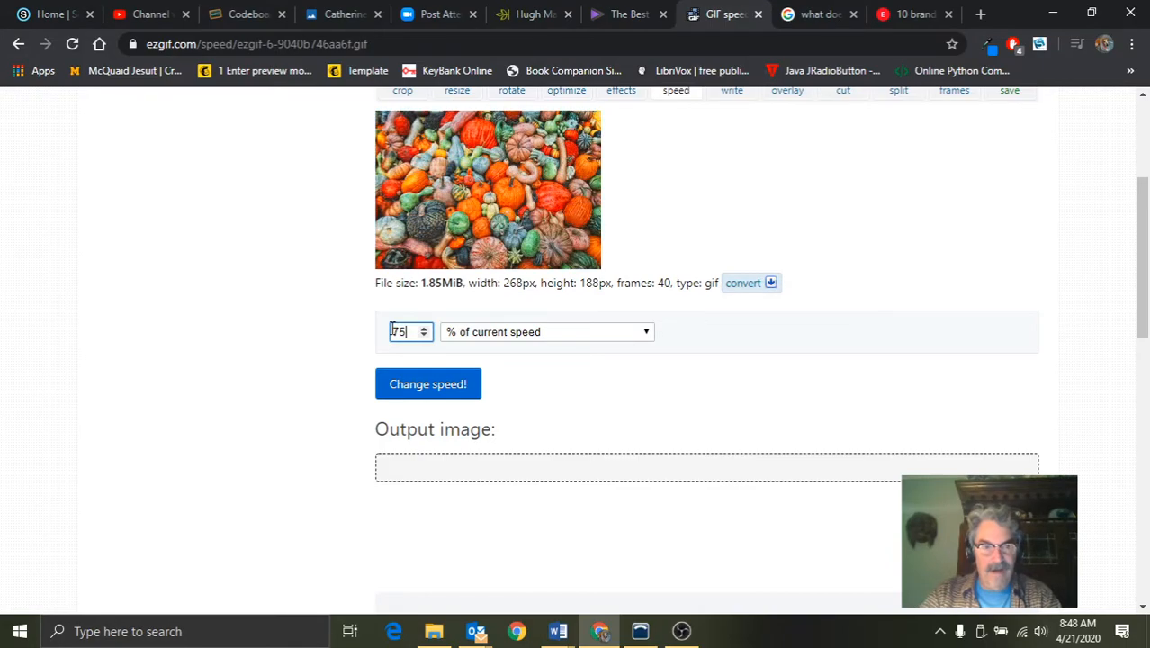
left_click(437, 389)
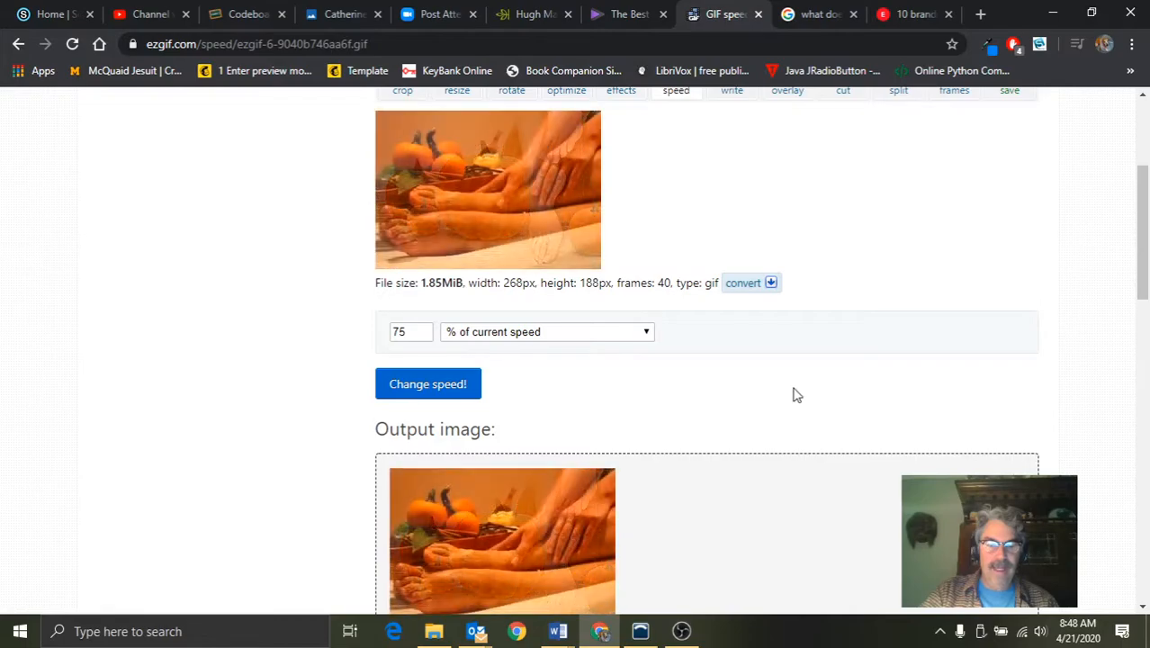
Slow the GIF's animation to 50% of the current speed
double_click(418, 331)
type("50")
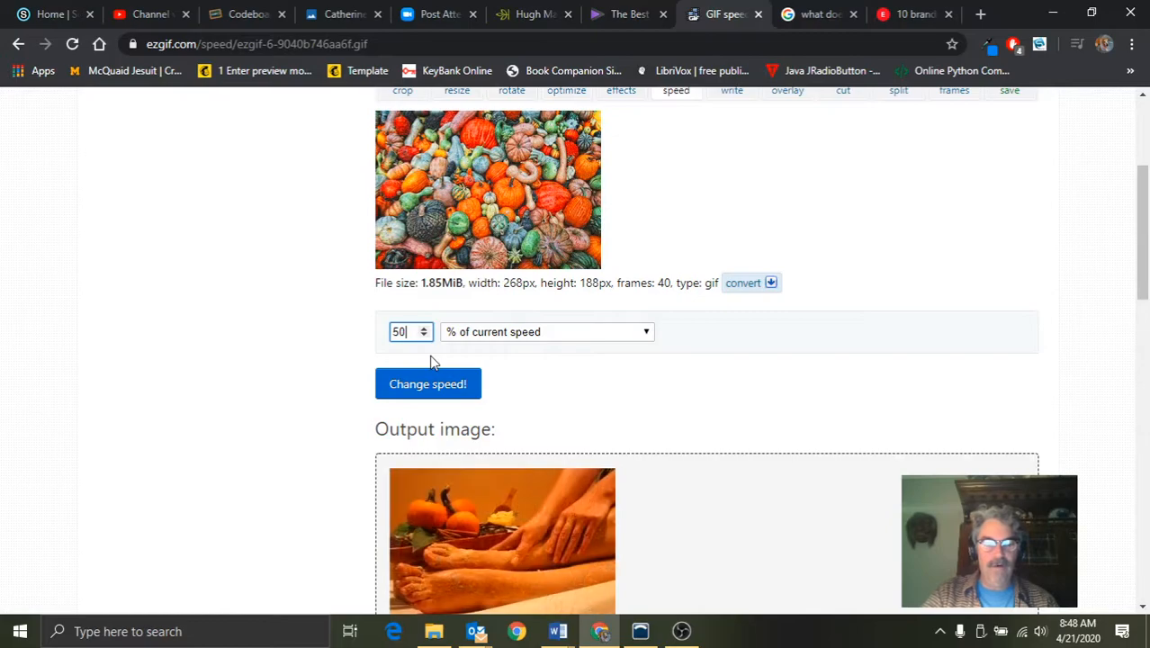
left_click(428, 384)
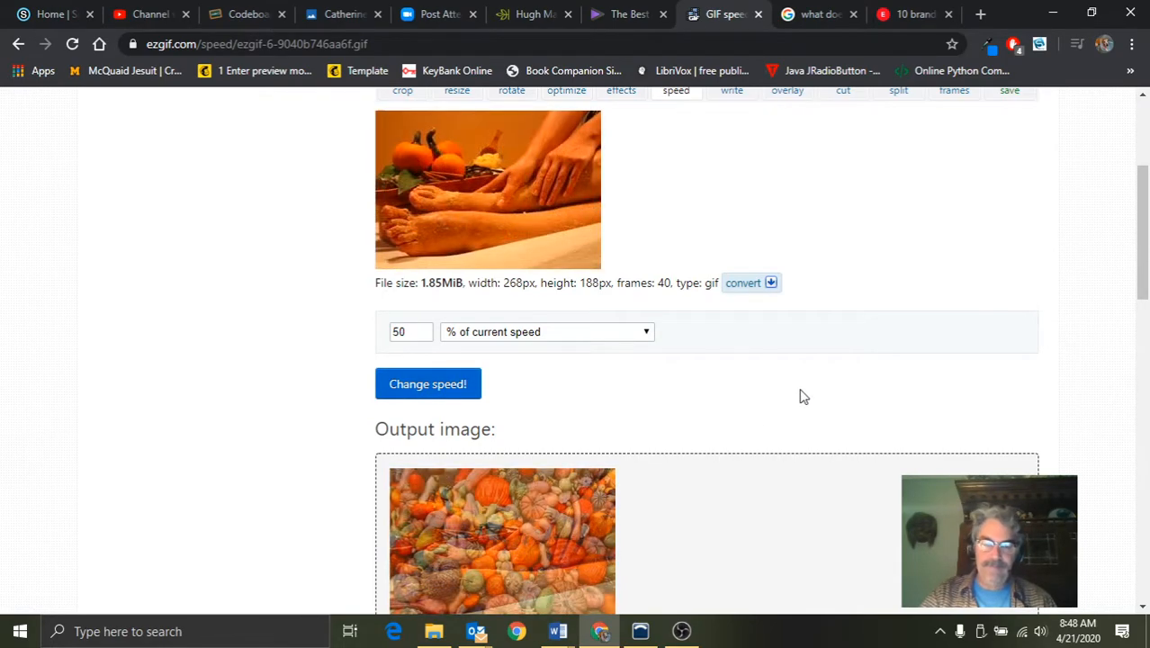
Save the slowed GIF to the computer, preview the downloaded file in Photos, and close the preview
scroll(803, 397, "down", 3)
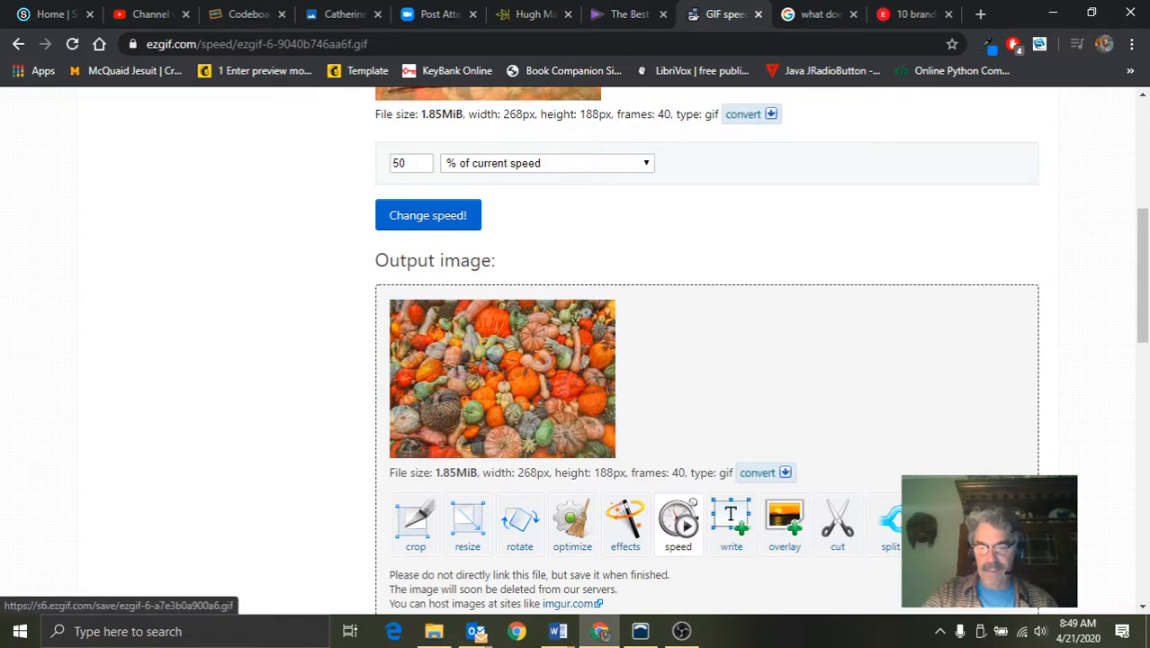
left_click(996, 525)
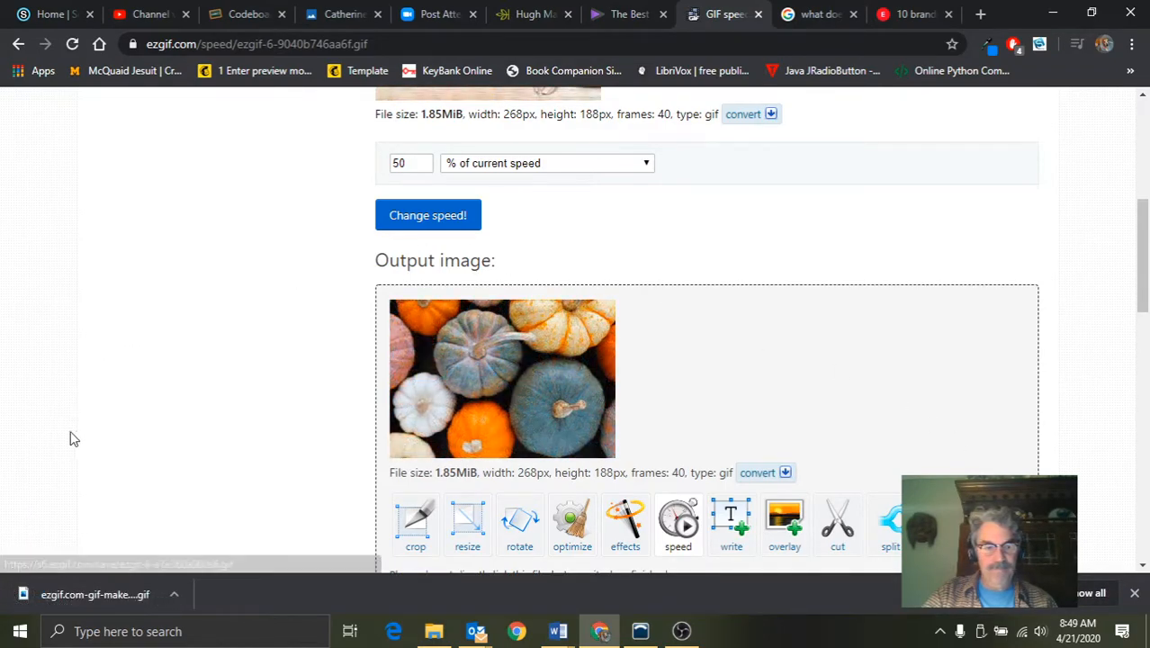
left_click(68, 597)
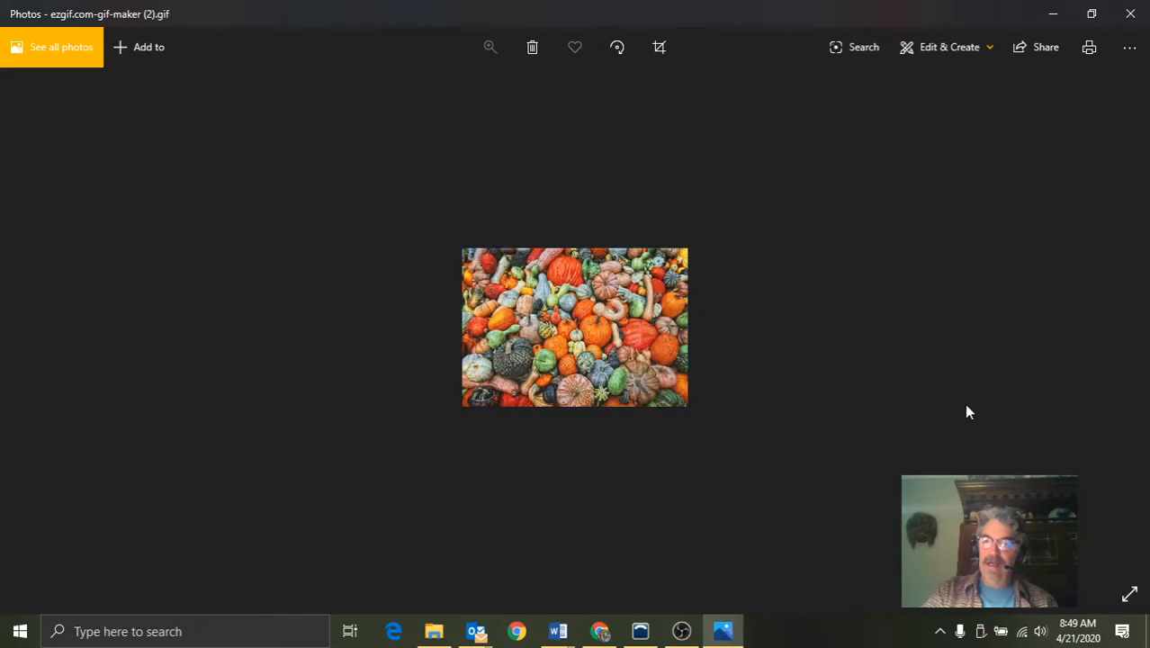
left_click(1130, 13)
scroll(948, 325, "up", 5)
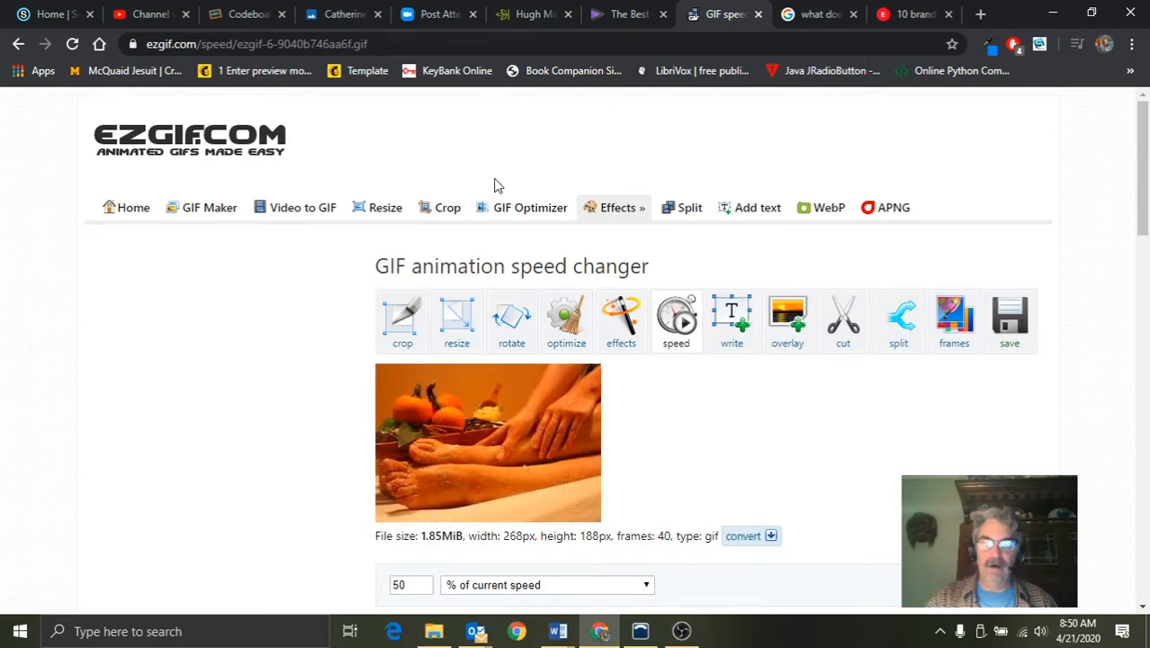
right_click(681, 633)
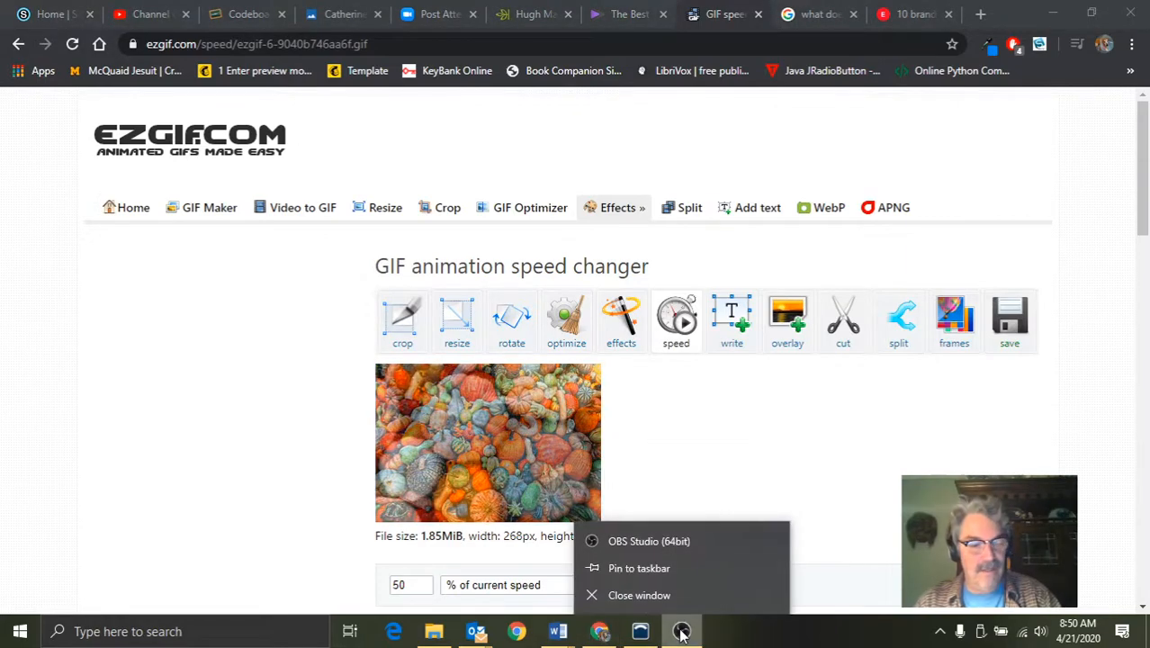